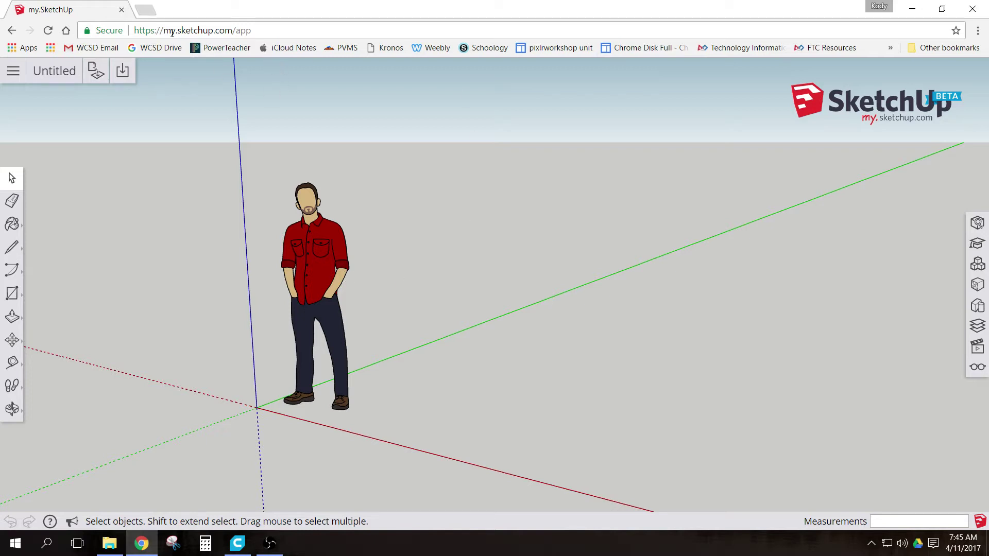
Delete the default person figure, leaving an empty scene with only the axes
{"action": "left_click_drag", "start_coordinate": [165, 31], "coordinate": [218, 21]}
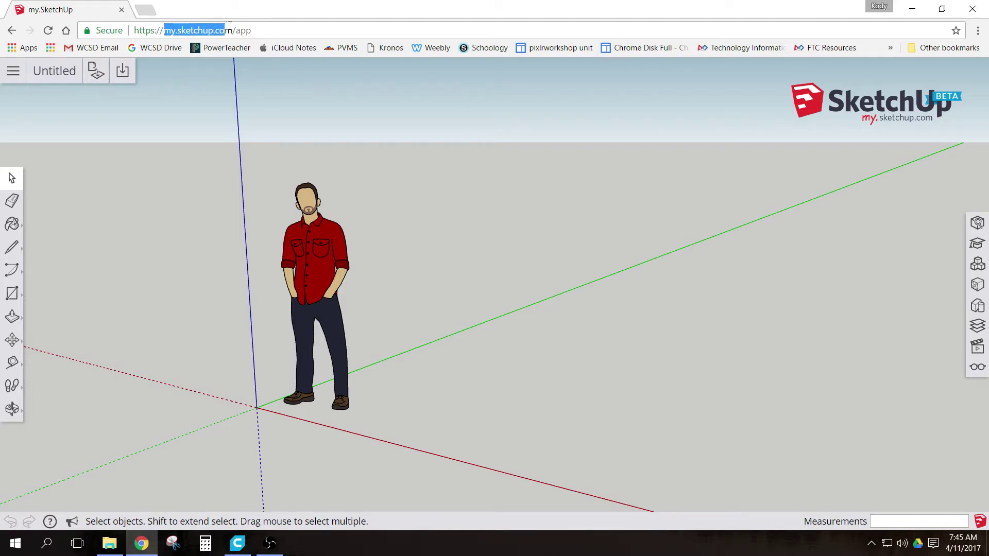
{"action": "left_click", "coordinate": [171, 33]}
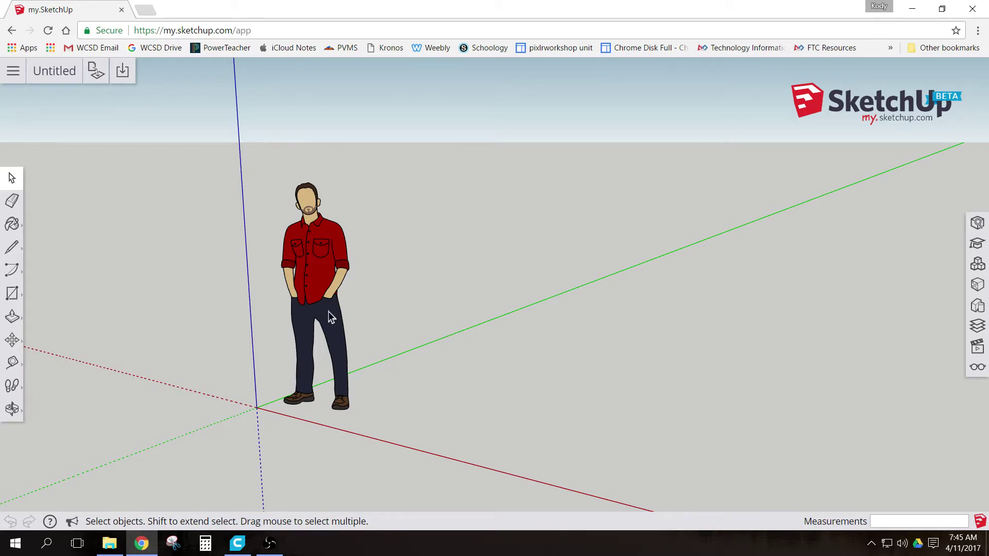
{"action": "left_click", "coordinate": [320, 242]}
{"action": "key", "text": "Delete"}
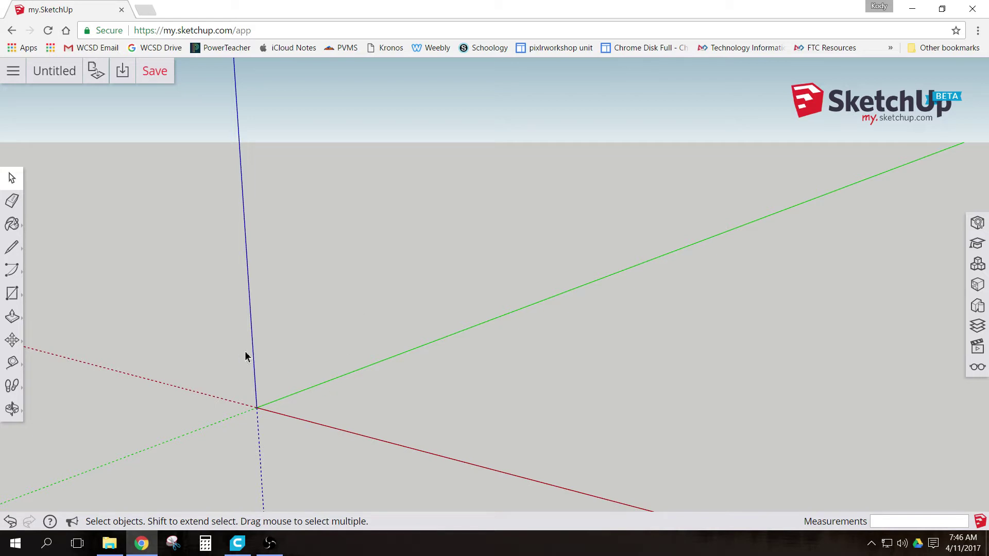
Switch the camera to the standard Top view with Parallel Projection and collapse the Views tray
{"action": "left_click", "coordinate": [979, 350]}
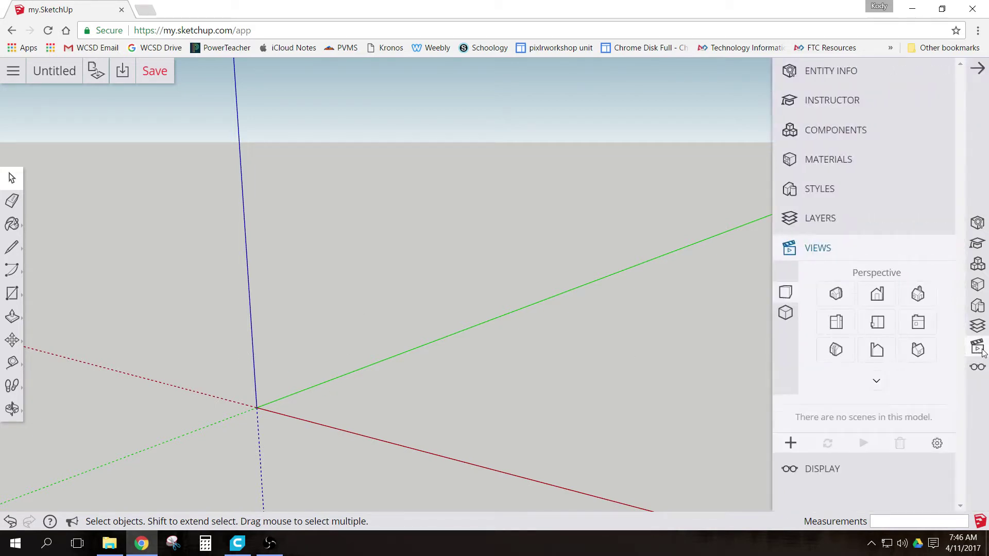
{"action": "left_click", "coordinate": [877, 324]}
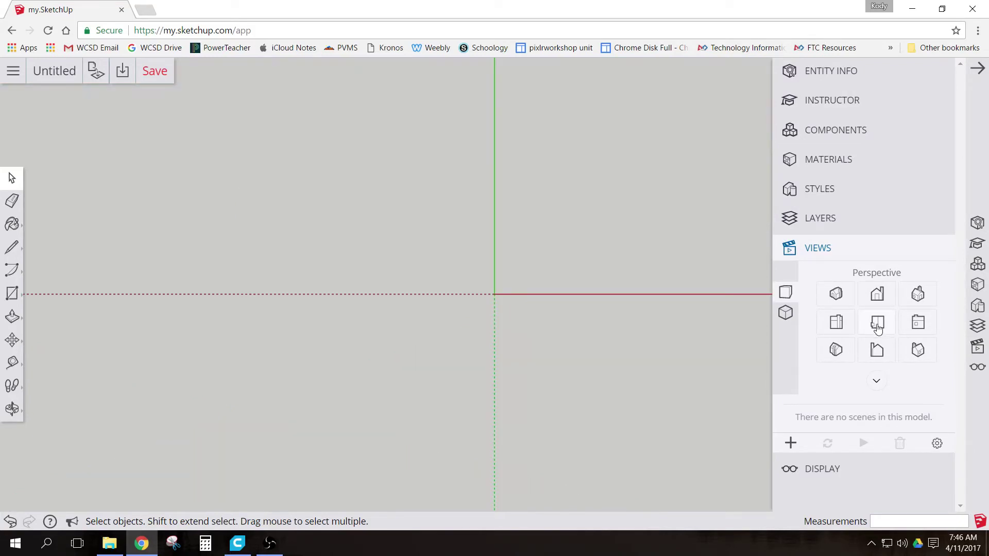
{"action": "left_click", "coordinate": [786, 314]}
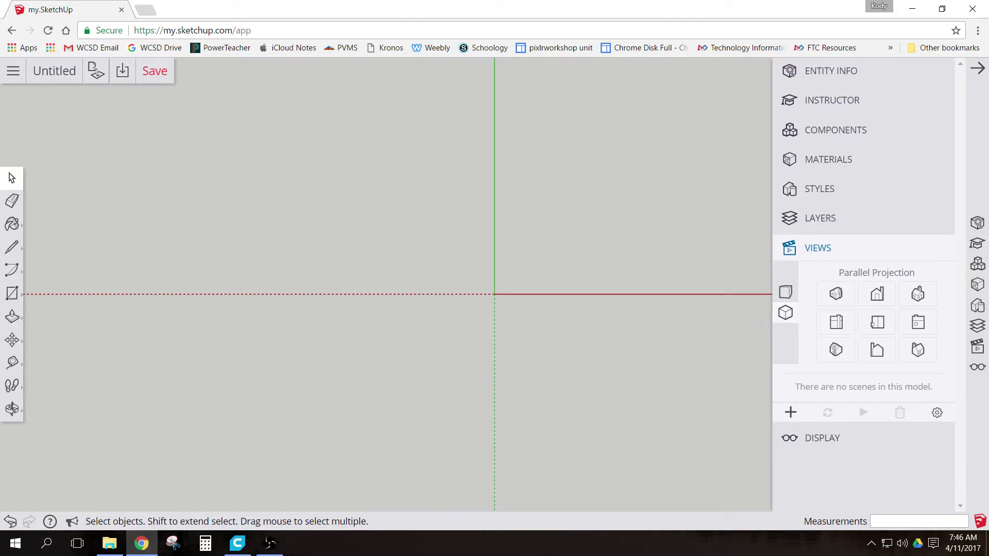
{"action": "left_click", "coordinate": [977, 70]}
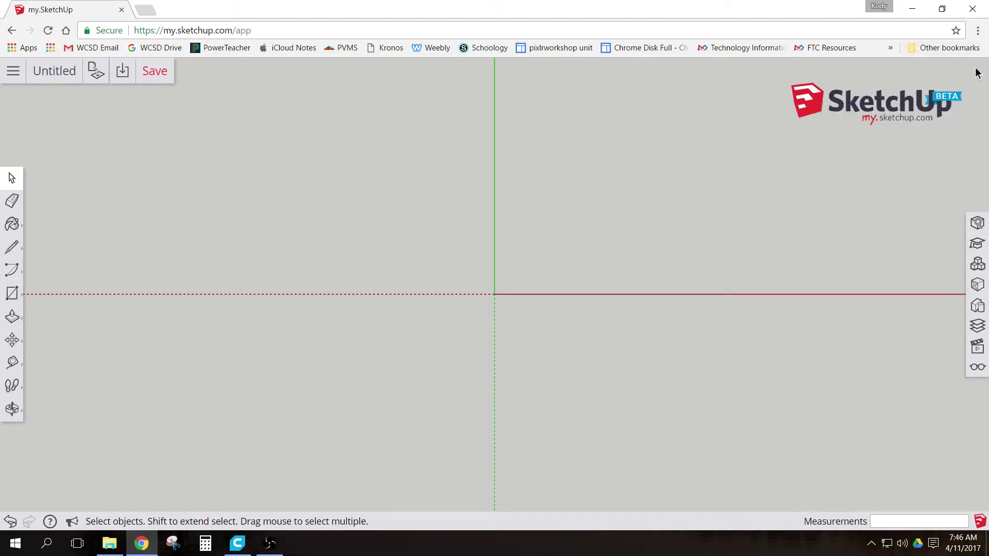
Draw a rectangle from the origin, about 1' 1 1/16" long by 2 15/16" tall
{"action": "left_click", "coordinate": [12, 293]}
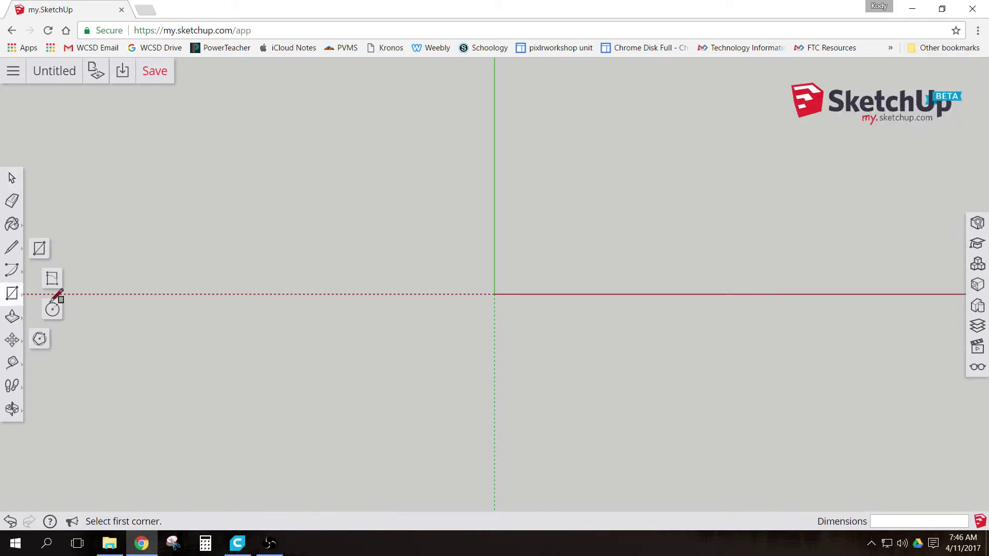
{"action": "left_click", "coordinate": [495, 294]}
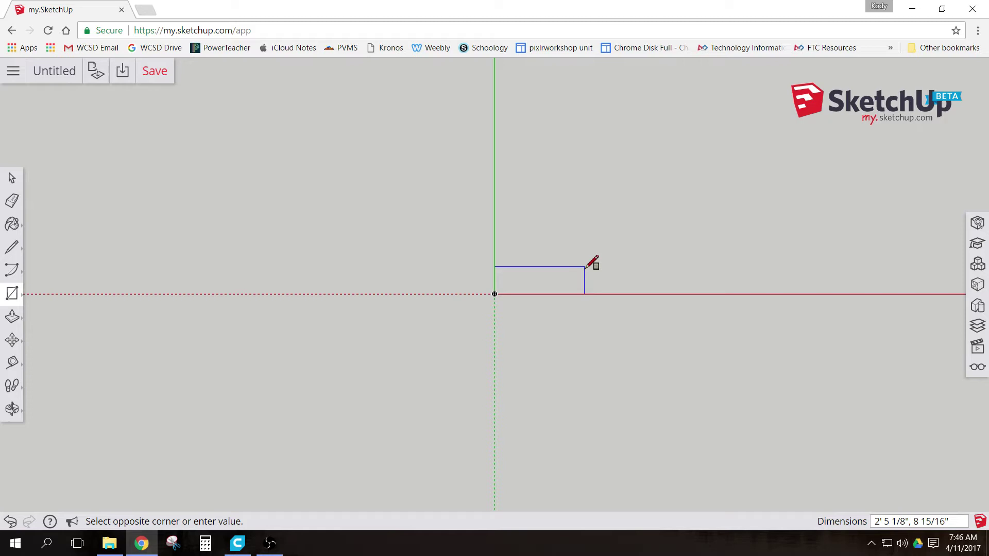
{"action": "scroll", "coordinate": [566, 267], "scroll_direction": "up", "scroll_amount": 3}
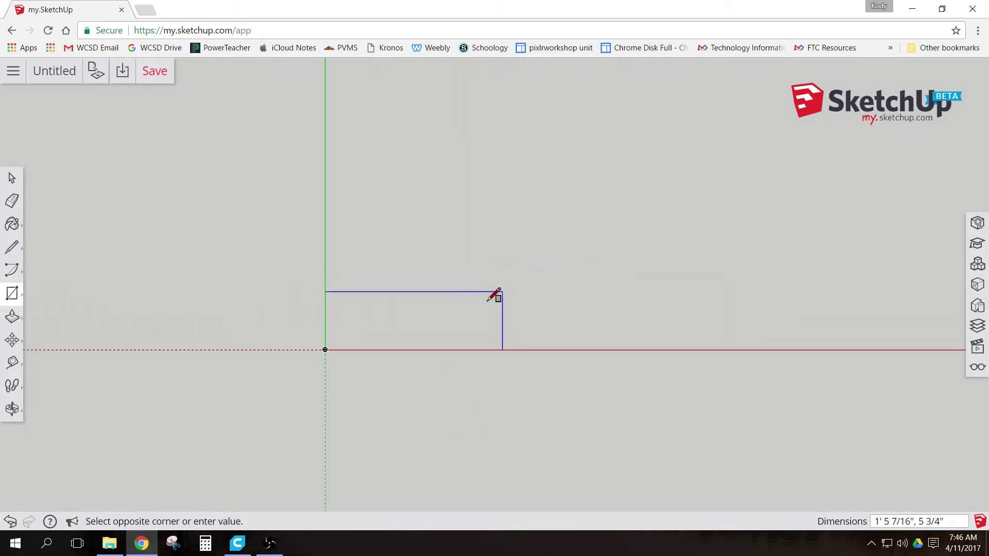
{"action": "scroll", "coordinate": [476, 301], "scroll_direction": "up", "scroll_amount": 1}
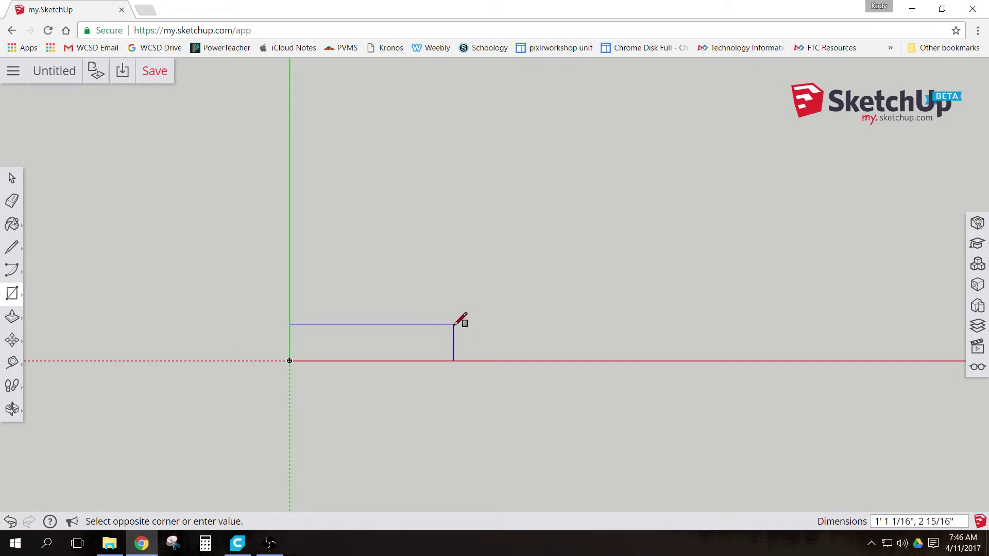
{"action": "left_click", "coordinate": [454, 324]}
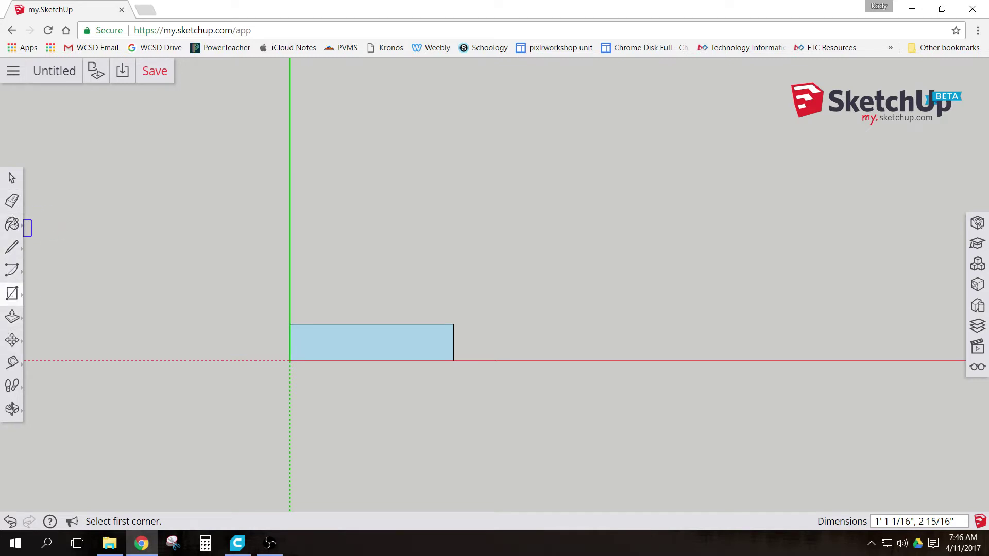
{"action": "left_click", "coordinate": [12, 178]}
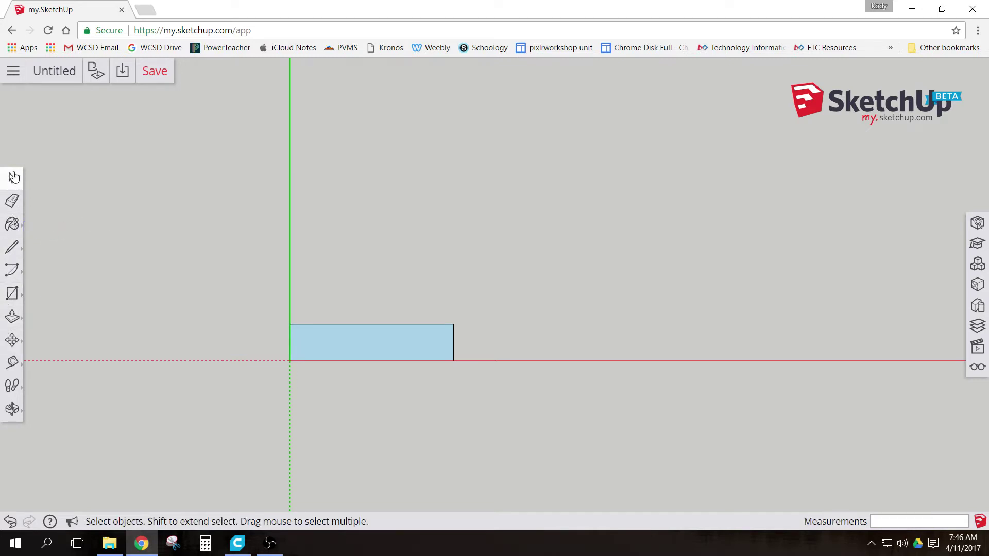
Paste a duplicate of the rectangle directly below the original, left edge on the green axis
{"action": "left_click", "coordinate": [370, 345]}
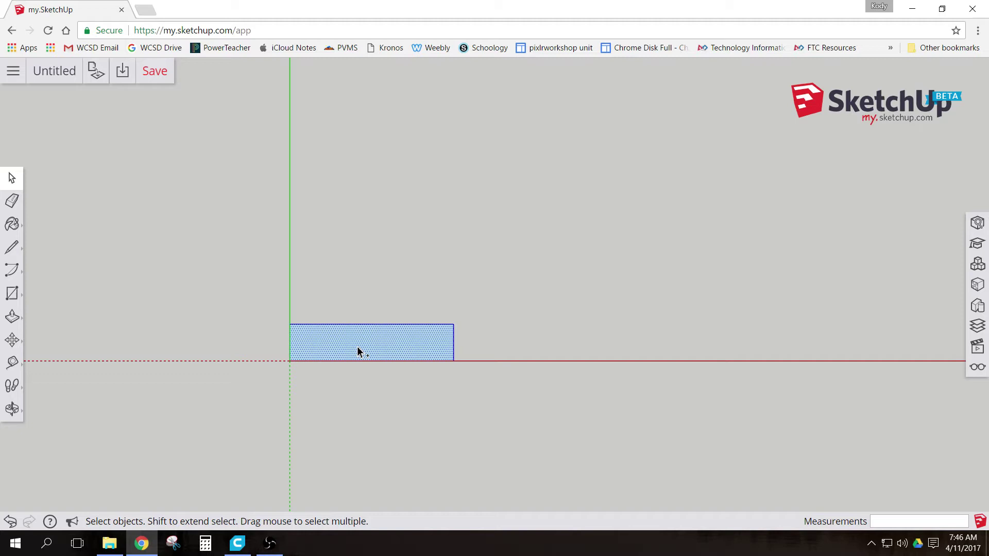
{"action": "key", "text": "ctrl+v"}
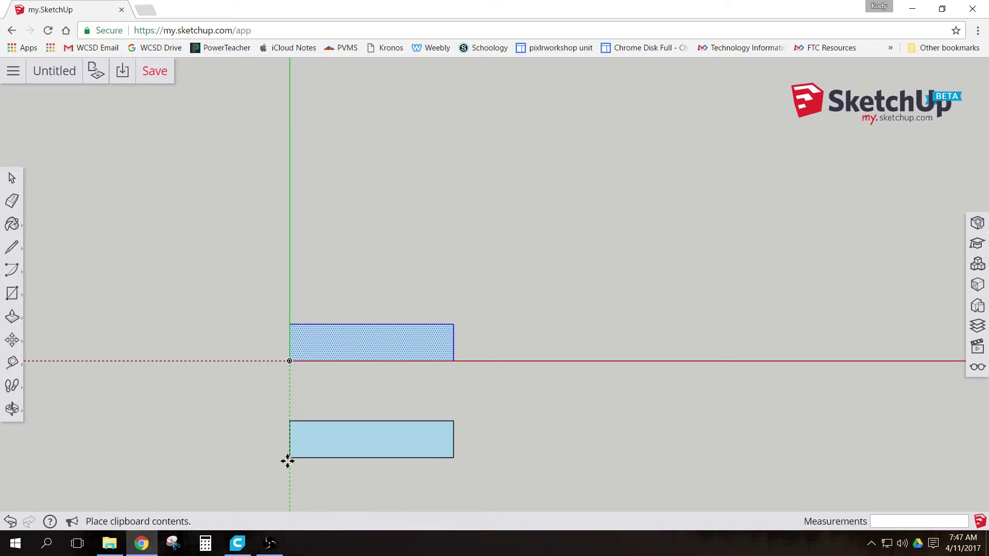
{"action": "left_click", "coordinate": [288, 464]}
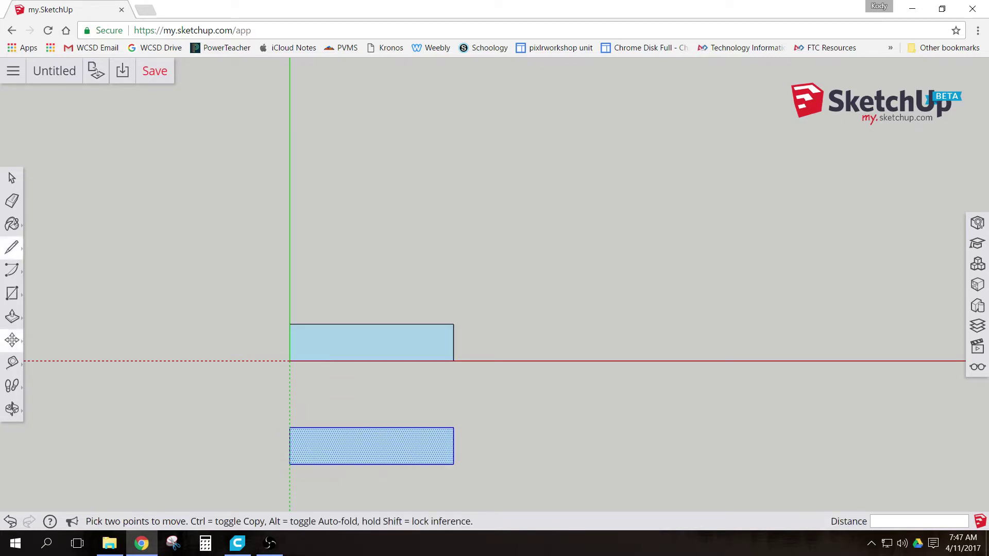
{"action": "left_click", "coordinate": [12, 180]}
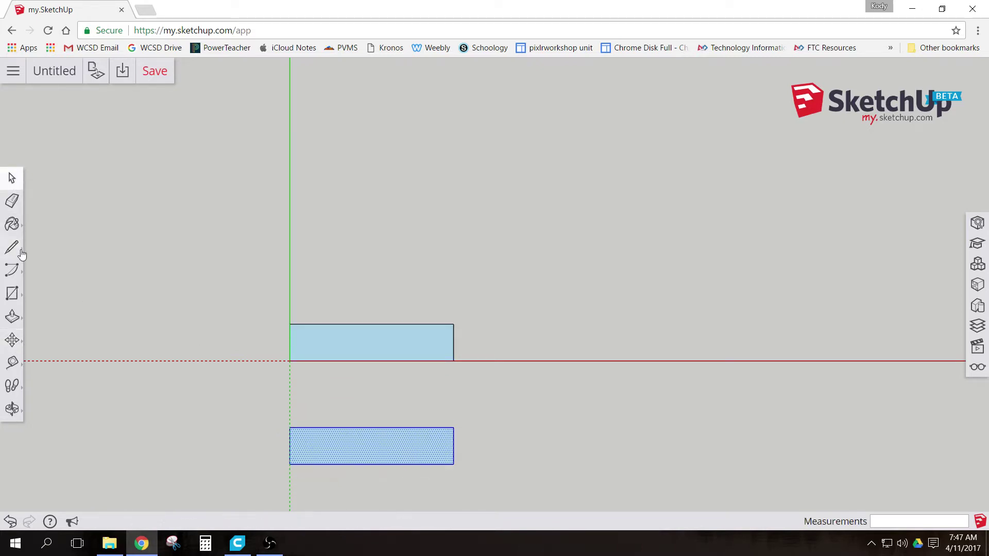
{"action": "left_click", "coordinate": [250, 445]}
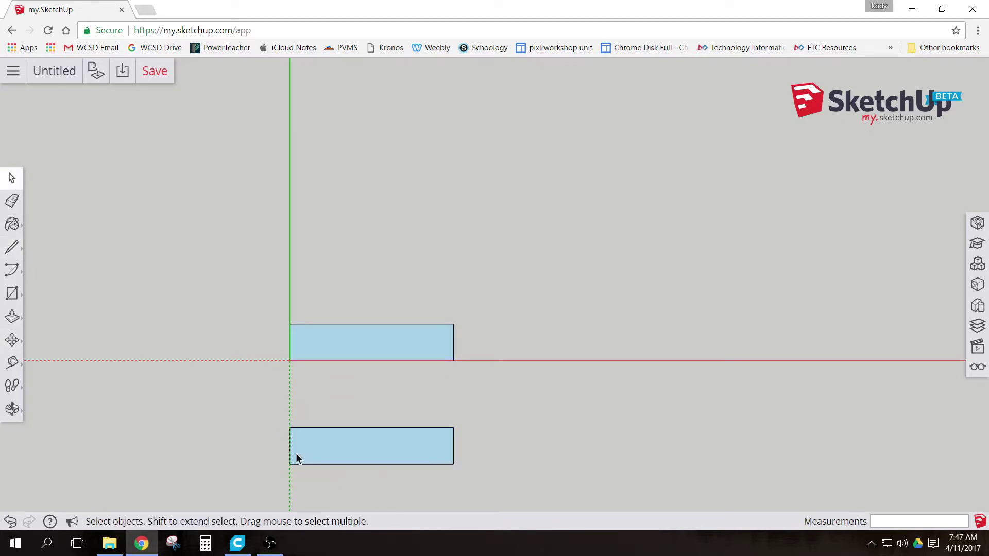
Mark Tape Measure guide points 1 1/8" up the left edge and 3 15/16" above the bottom-right corner
{"action": "left_click", "coordinate": [12, 364]}
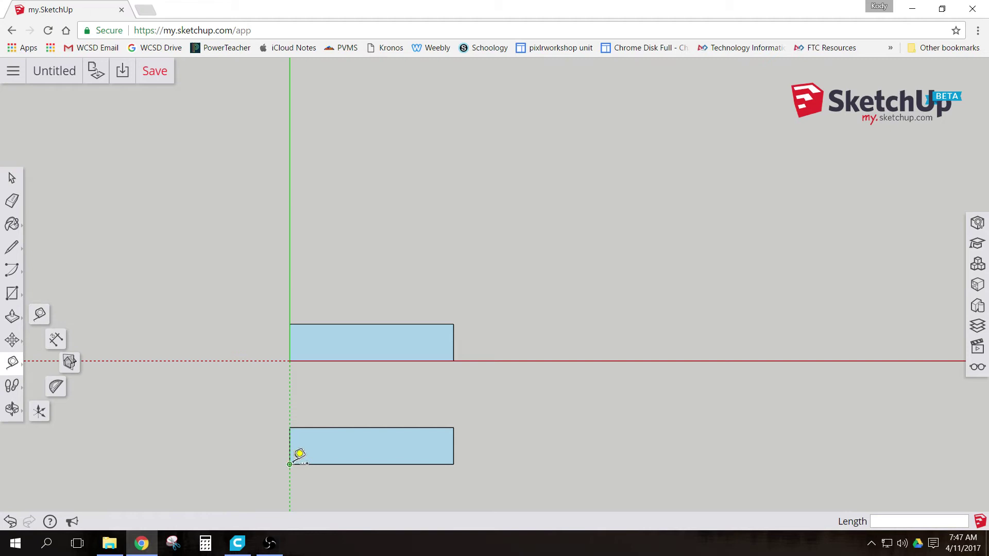
{"action": "scroll", "coordinate": [289, 462], "scroll_direction": "up", "scroll_amount": 5}
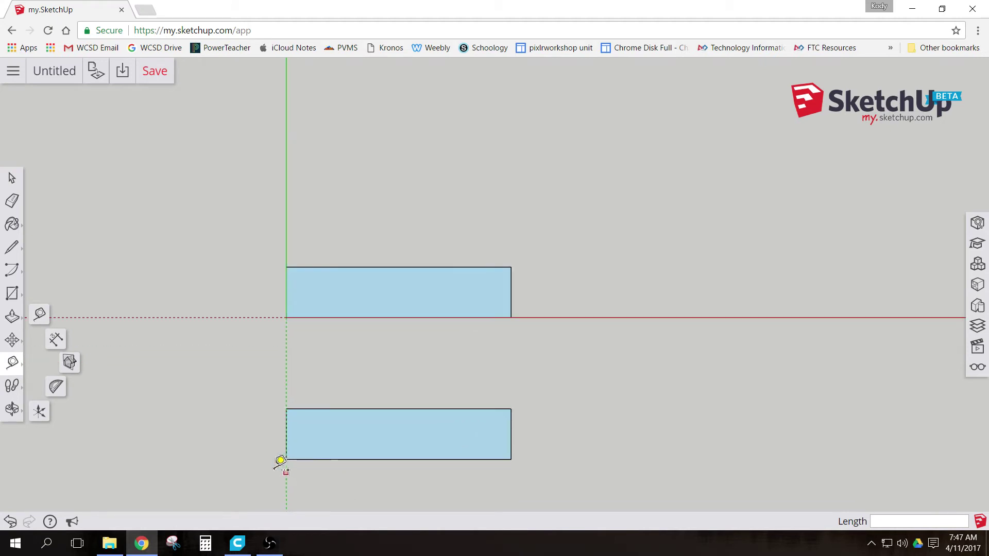
{"action": "scroll", "coordinate": [331, 457], "scroll_direction": "down", "scroll_amount": 1}
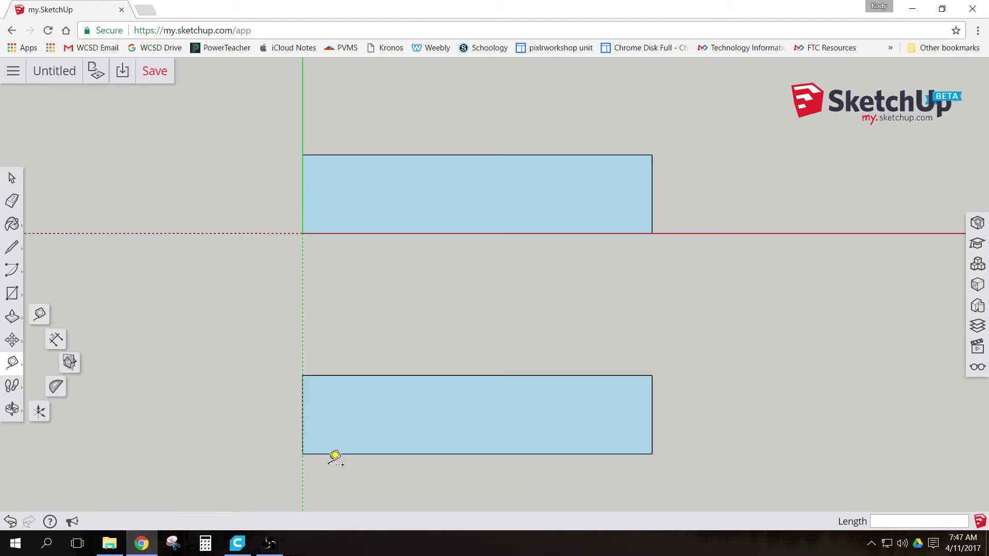
{"action": "left_click", "coordinate": [303, 453]}
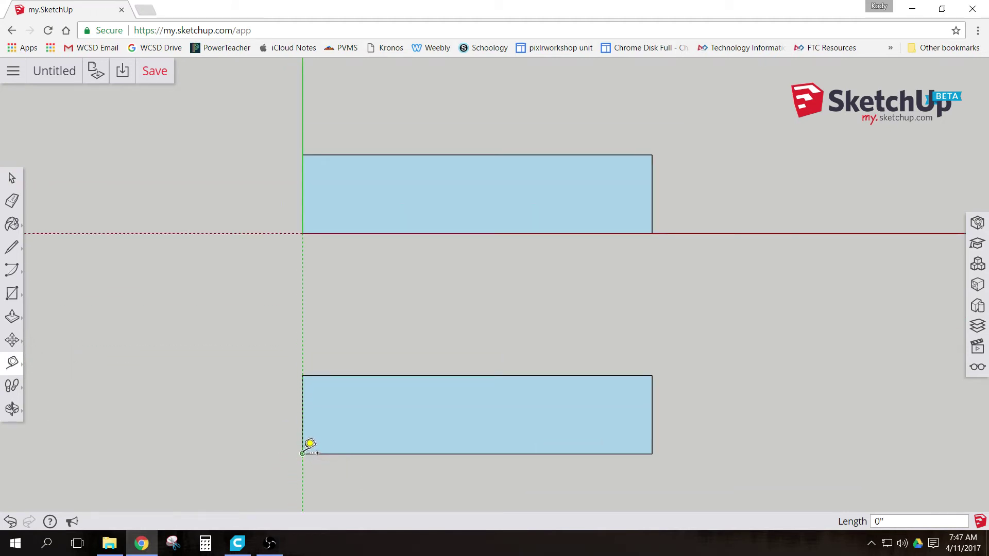
{"action": "left_click", "coordinate": [302, 423]}
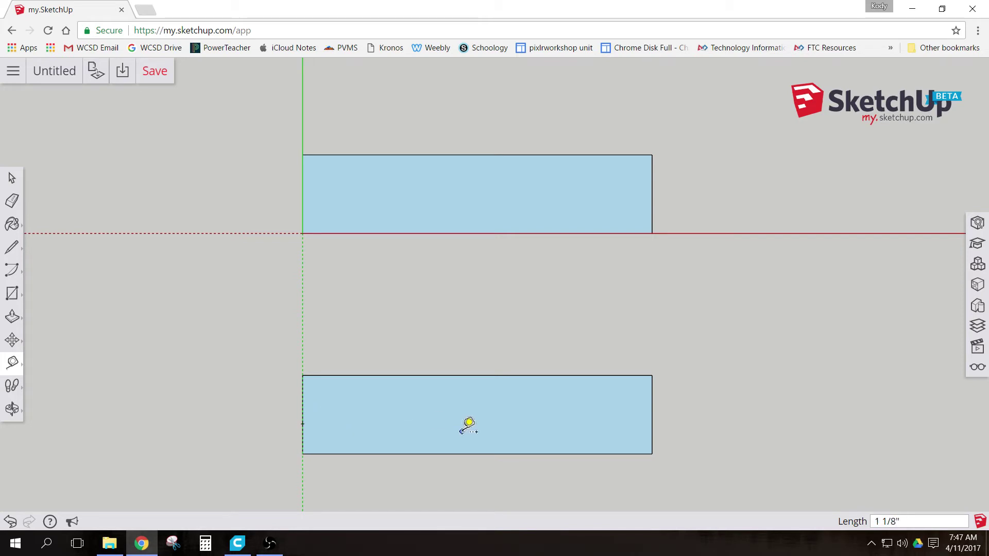
{"action": "left_click", "coordinate": [651, 453]}
{"action": "left_click", "coordinate": [652, 349]}
Move the lower shape's top corners onto the guide points, then lift the left corner 5/16"
{"action": "left_click", "coordinate": [12, 340]}
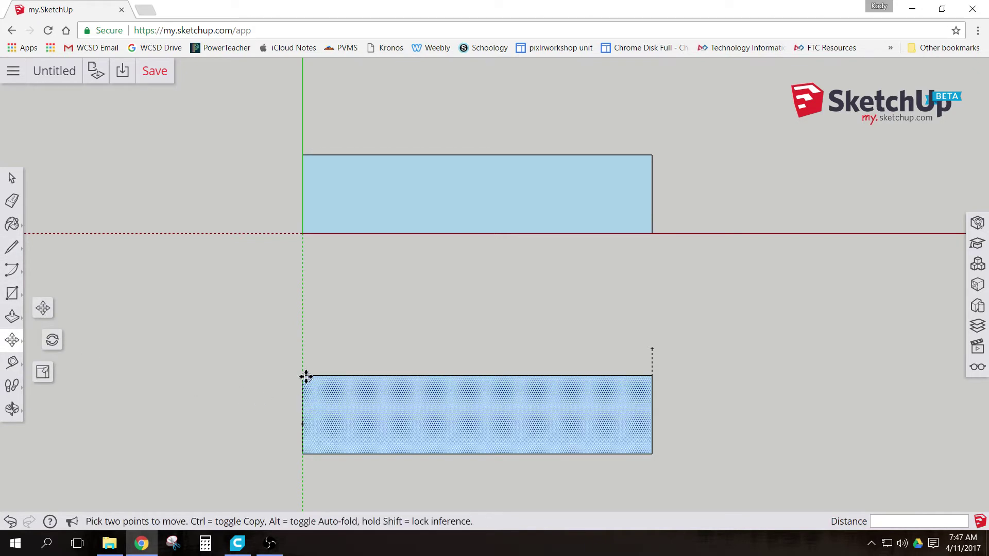
{"action": "left_click", "coordinate": [302, 376]}
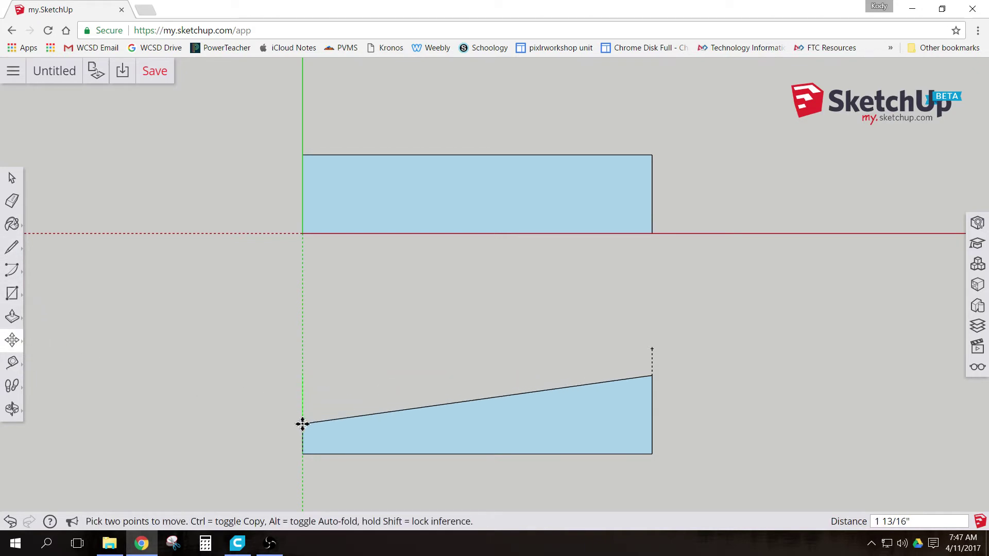
{"action": "left_click", "coordinate": [302, 424]}
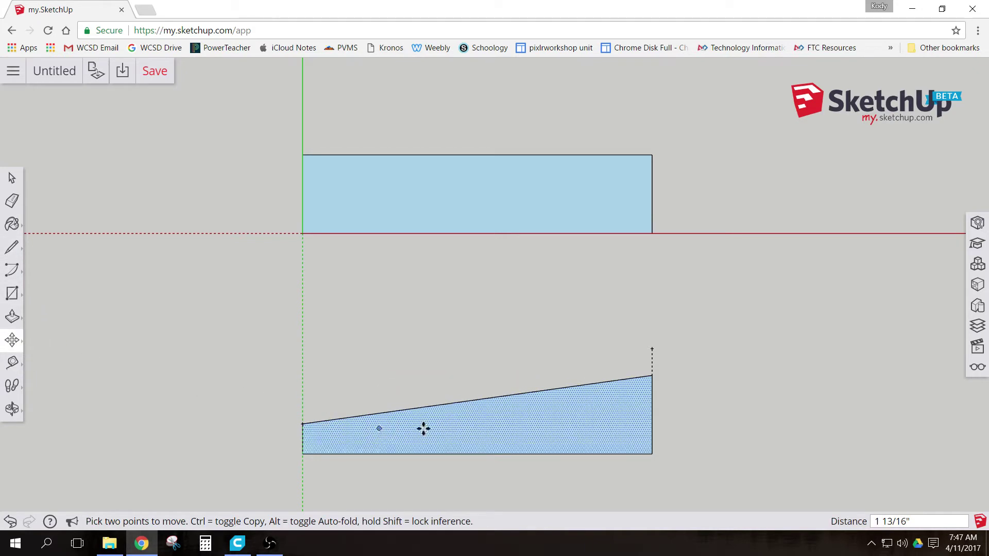
{"action": "left_click", "coordinate": [652, 374]}
{"action": "left_click", "coordinate": [652, 349]}
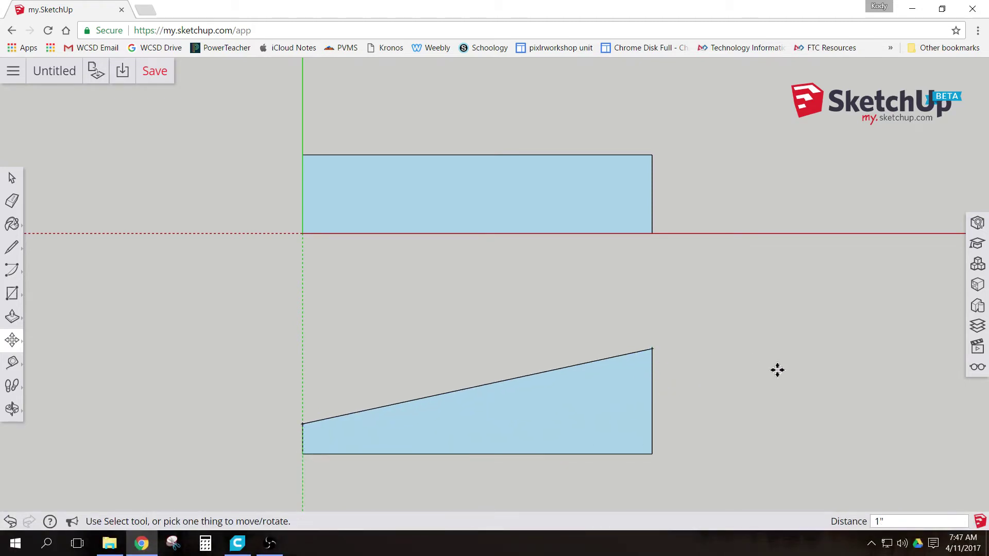
{"action": "left_click", "coordinate": [303, 423]}
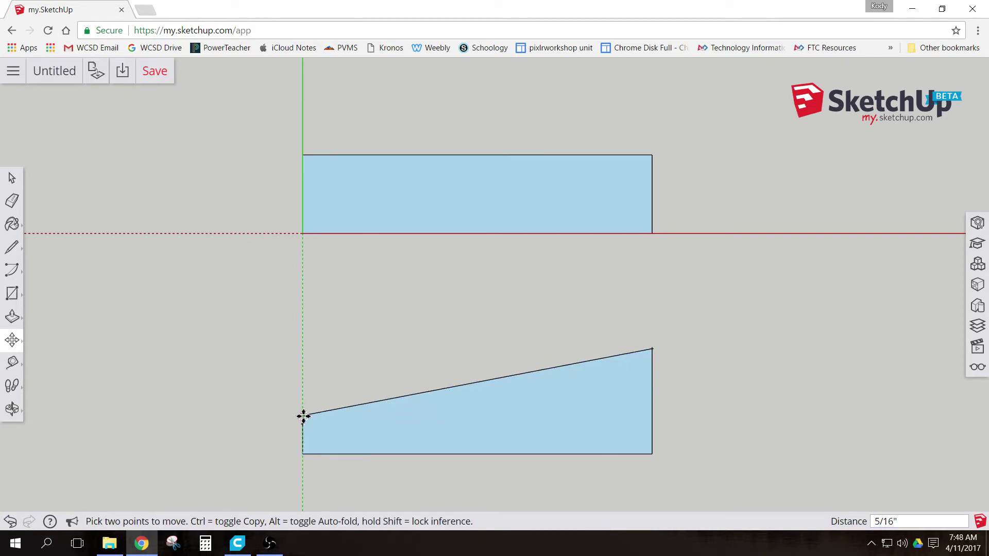
{"action": "left_click", "coordinate": [303, 415]}
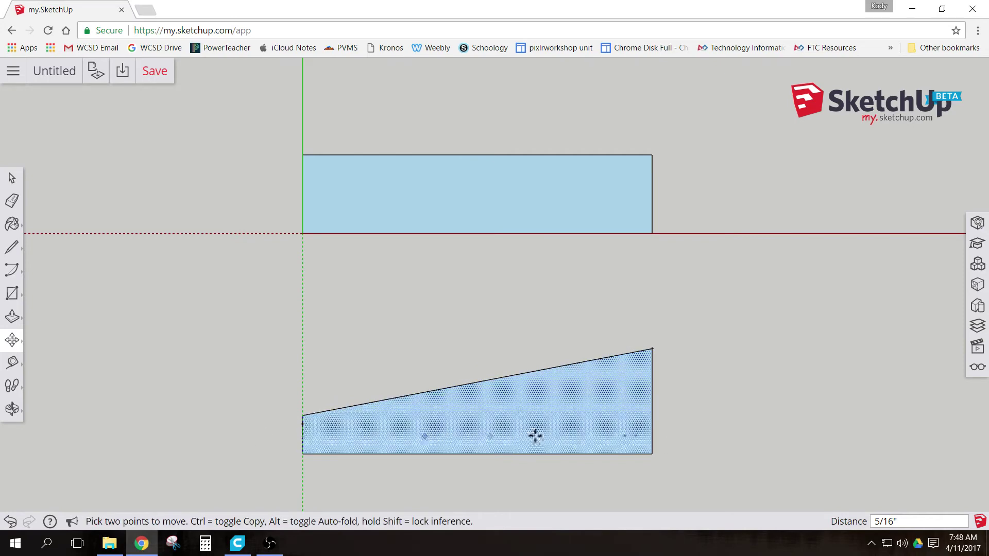
Add a Tape Measure guide line just above the side profile's bottom edge
{"action": "left_click", "coordinate": [13, 363]}
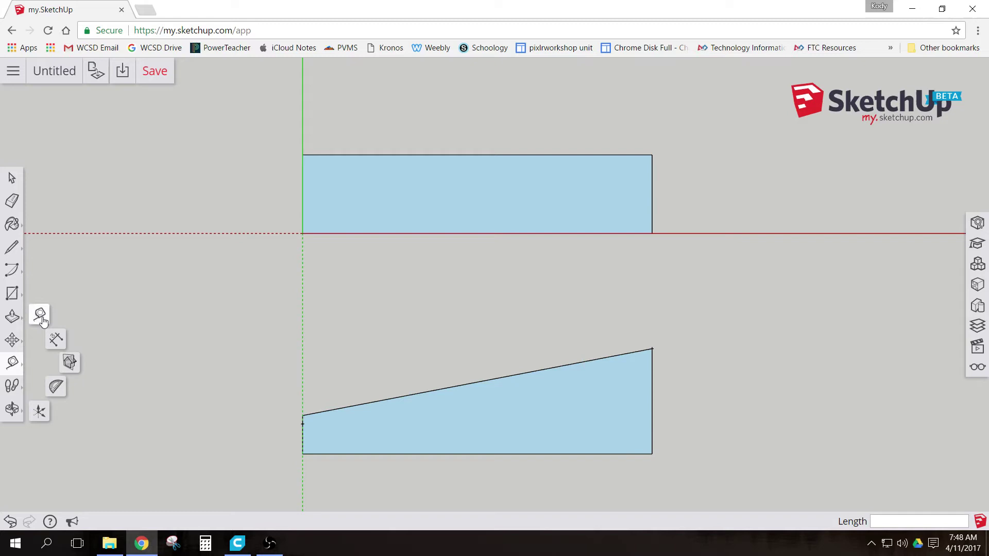
{"action": "left_click", "coordinate": [420, 454]}
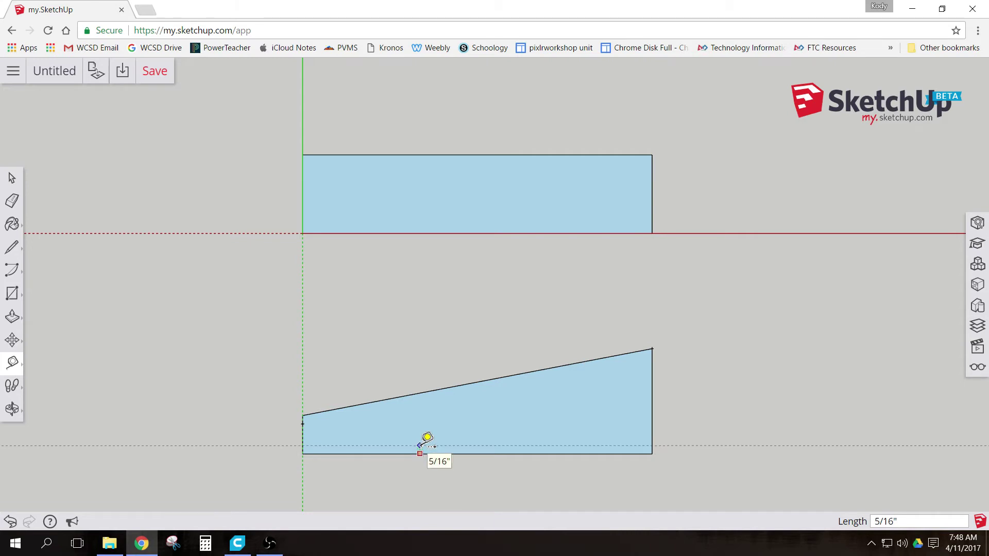
{"action": "left_click", "coordinate": [419, 442]}
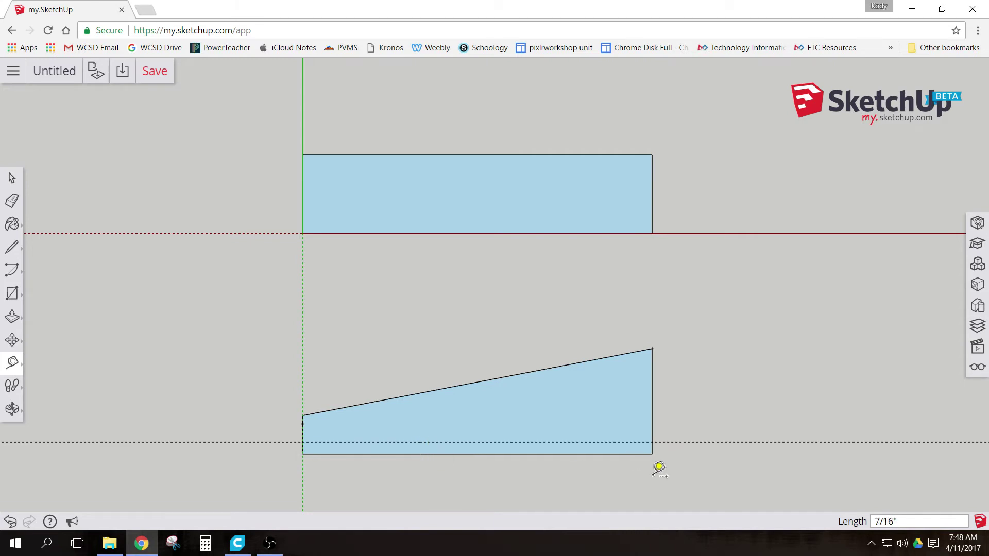
Draw the first axle-hole circle on the guide near the left end, entering 3 for its size
{"action": "left_click", "coordinate": [13, 299]}
{"action": "left_click", "coordinate": [49, 312]}
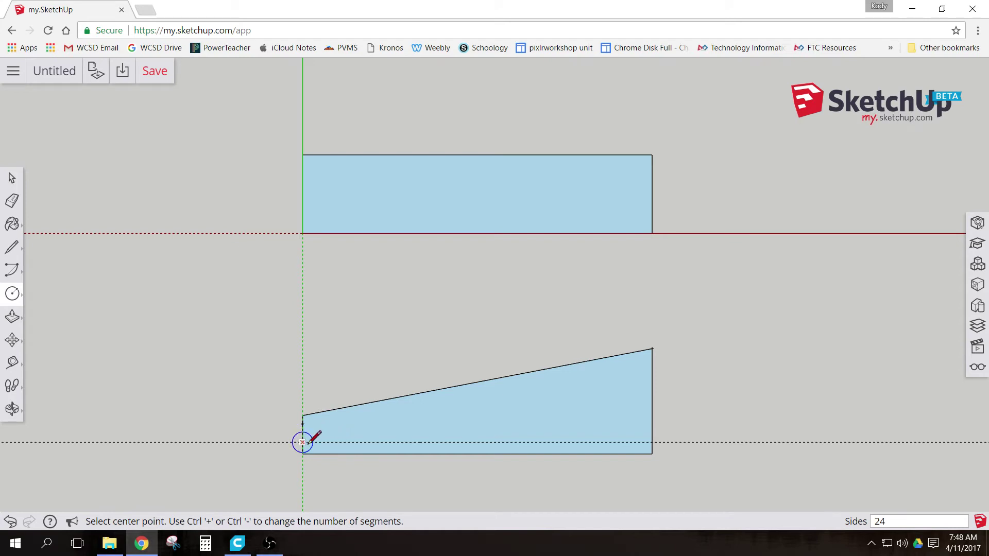
{"action": "left_click", "coordinate": [340, 442]}
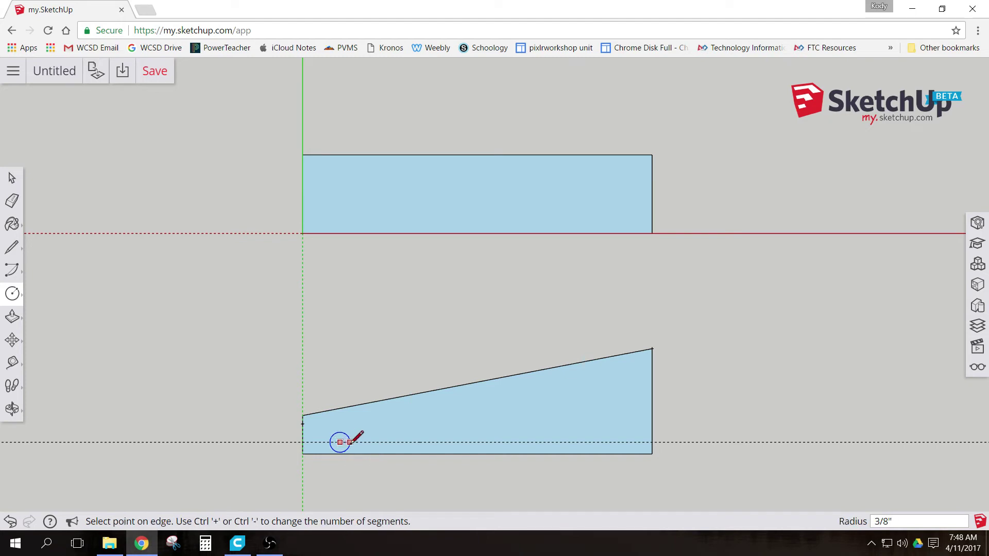
{"action": "scroll", "coordinate": [349, 442], "scroll_direction": "up", "scroll_amount": 2}
{"action": "scroll", "coordinate": [350, 442], "scroll_direction": "up", "scroll_amount": 2}
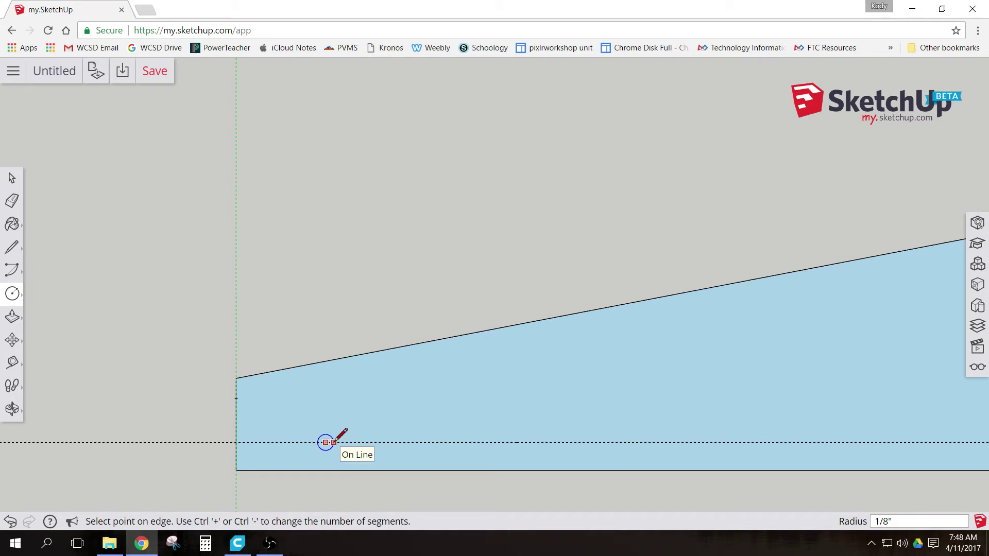
{"action": "type", "text": "3"}
{"action": "left_click", "coordinate": [325, 442]}
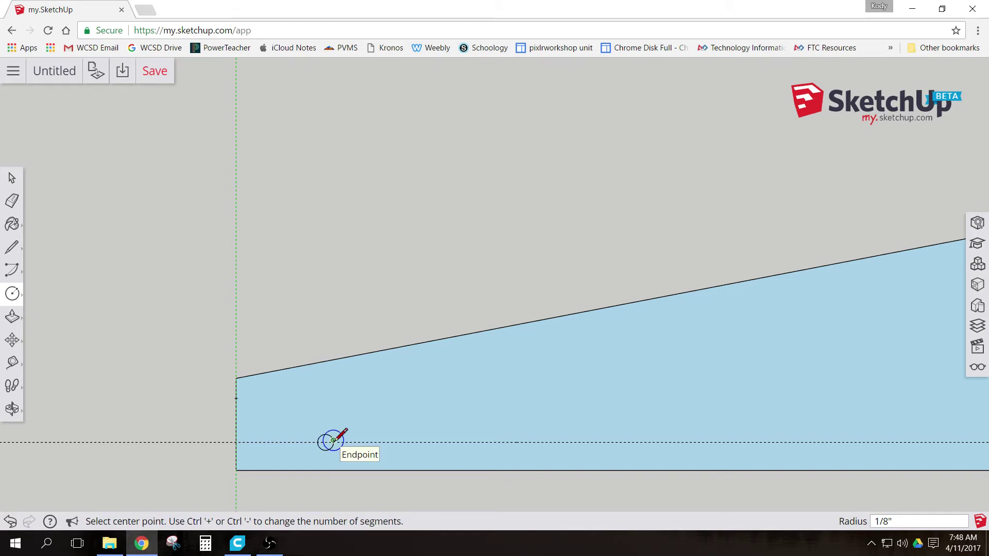
Draw the second axle-hole circle on the guide near the right end
{"action": "scroll", "coordinate": [640, 420], "scroll_direction": "up", "scroll_amount": 2}
{"action": "scroll", "coordinate": [642, 420], "scroll_direction": "down", "scroll_amount": 3}
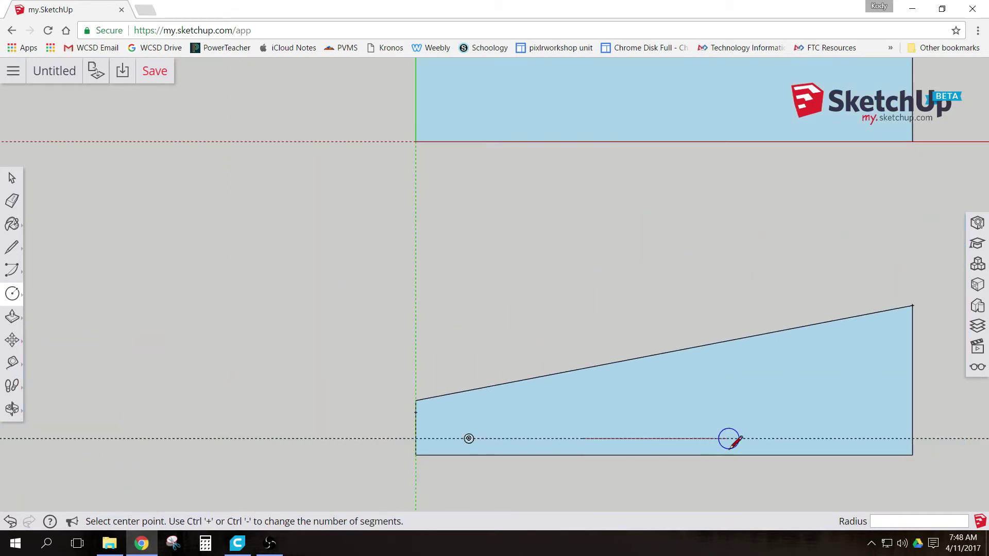
{"action": "scroll", "coordinate": [770, 440], "scroll_direction": "up", "scroll_amount": 1}
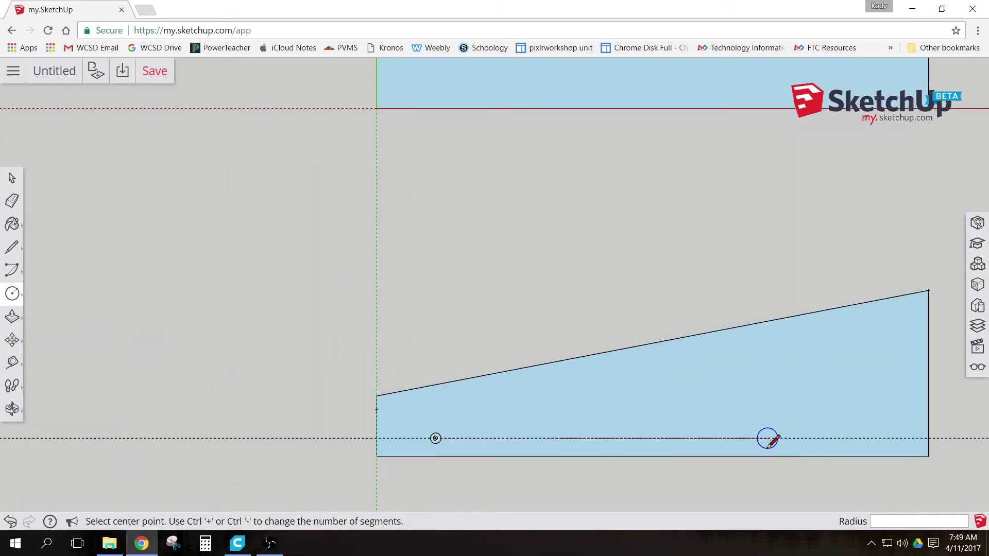
{"action": "left_click", "coordinate": [807, 438]}
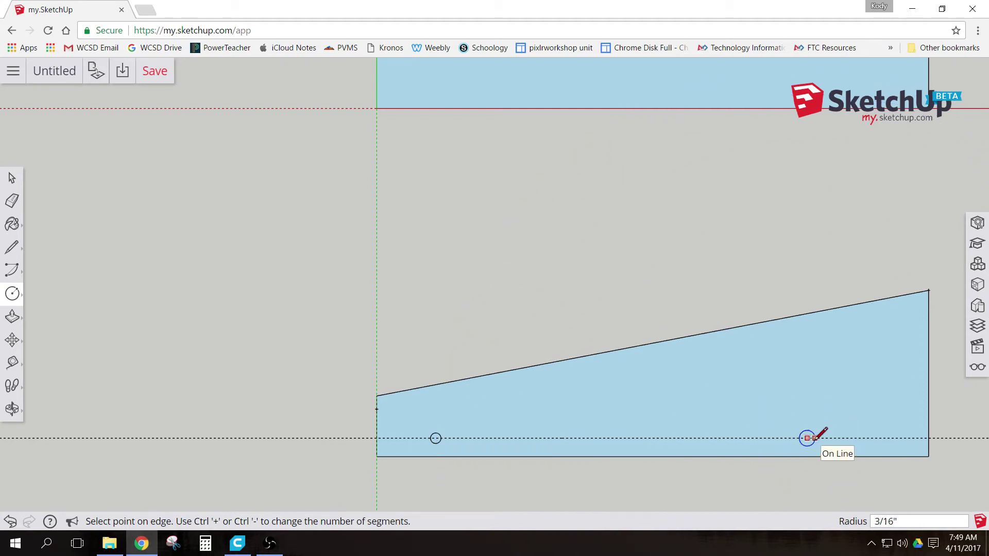
{"action": "scroll", "coordinate": [807, 439], "scroll_direction": "up", "scroll_amount": 4}
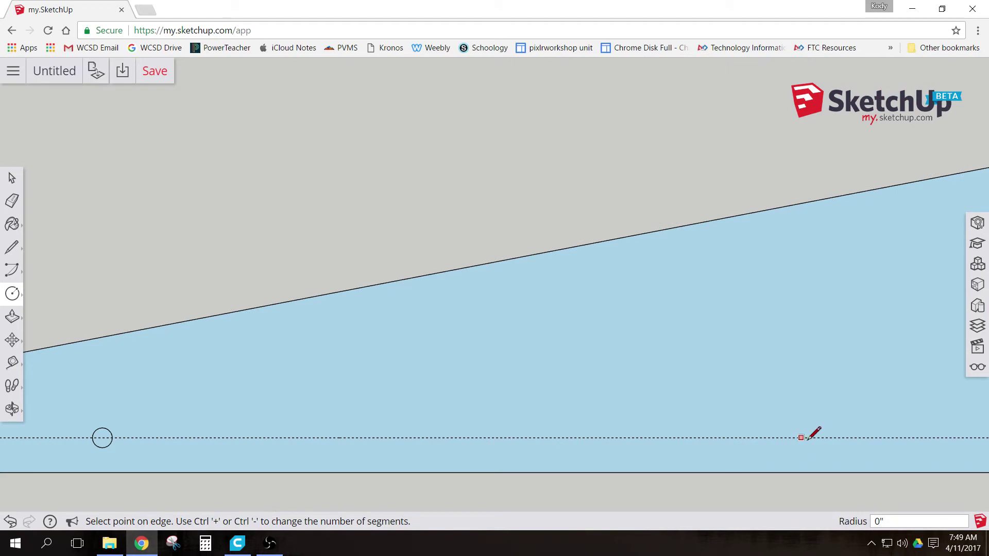
{"action": "left_click", "coordinate": [808, 438]}
{"action": "scroll", "coordinate": [415, 278], "scroll_direction": "down", "scroll_amount": 3}
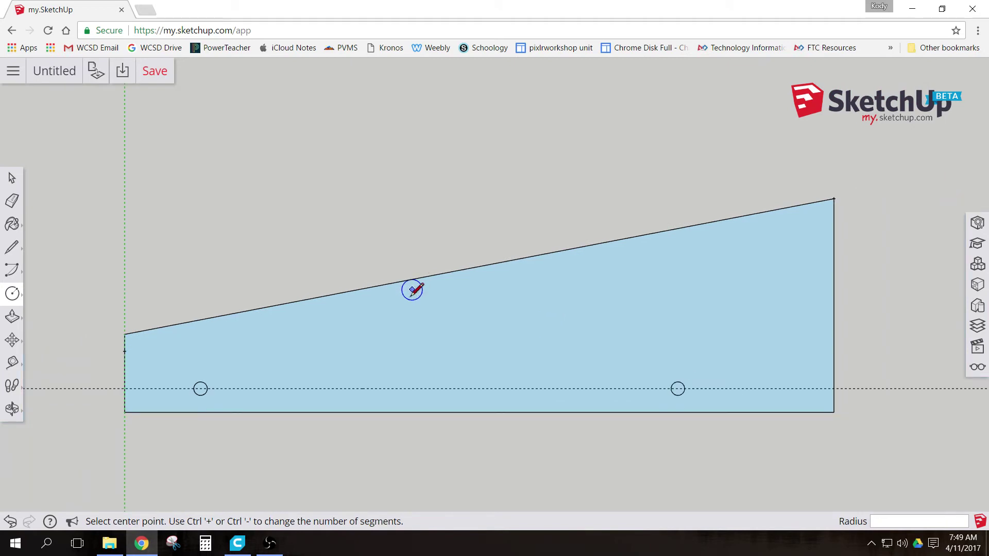
{"action": "scroll", "coordinate": [412, 292], "scroll_direction": "down", "scroll_amount": 3}
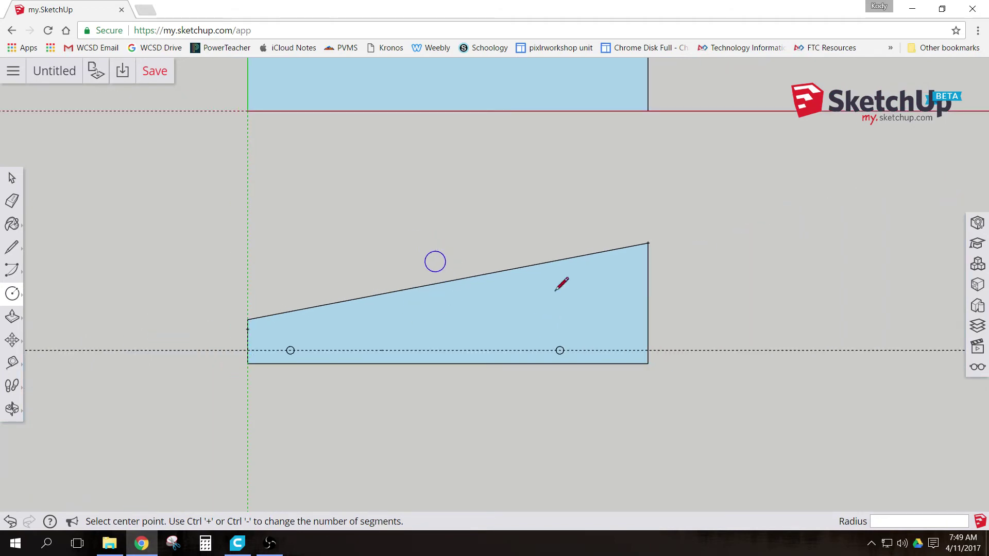
{"action": "scroll", "coordinate": [301, 254], "scroll_direction": "down", "scroll_amount": 1}
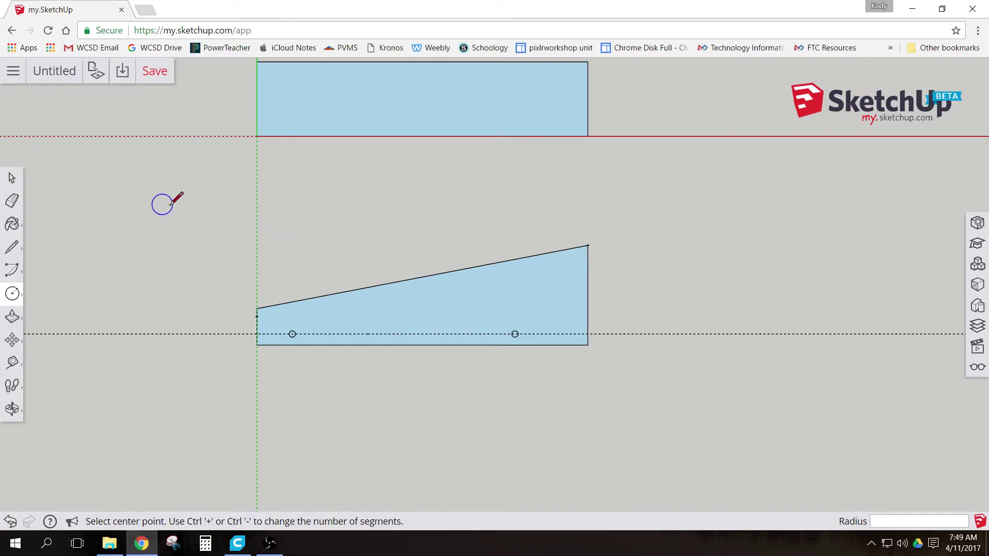
Draw a 3 7/16" by 1 5/16" cartridge rectangle to the right of the wedge profile
{"action": "left_click", "coordinate": [13, 297]}
{"action": "left_click", "coordinate": [41, 253]}
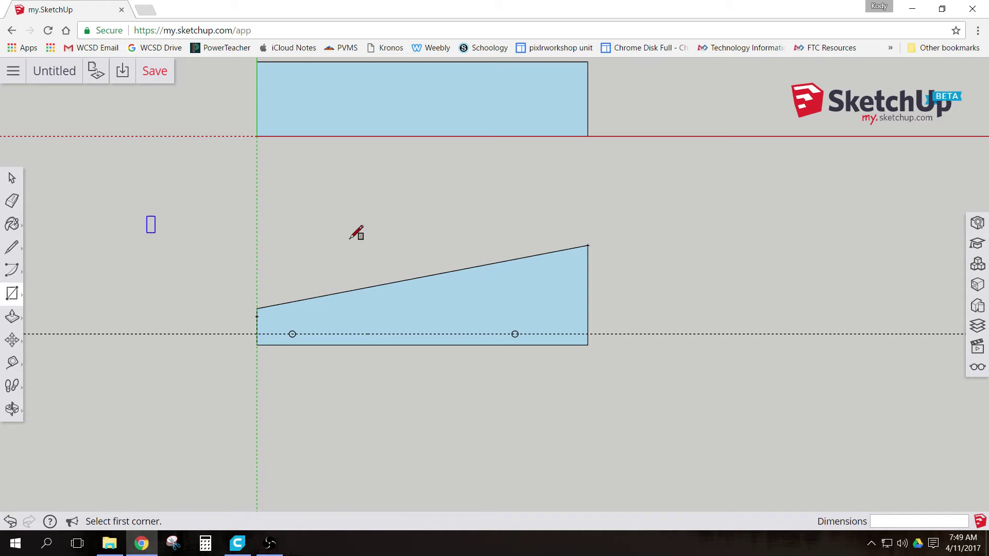
{"action": "left_click", "coordinate": [664, 250]}
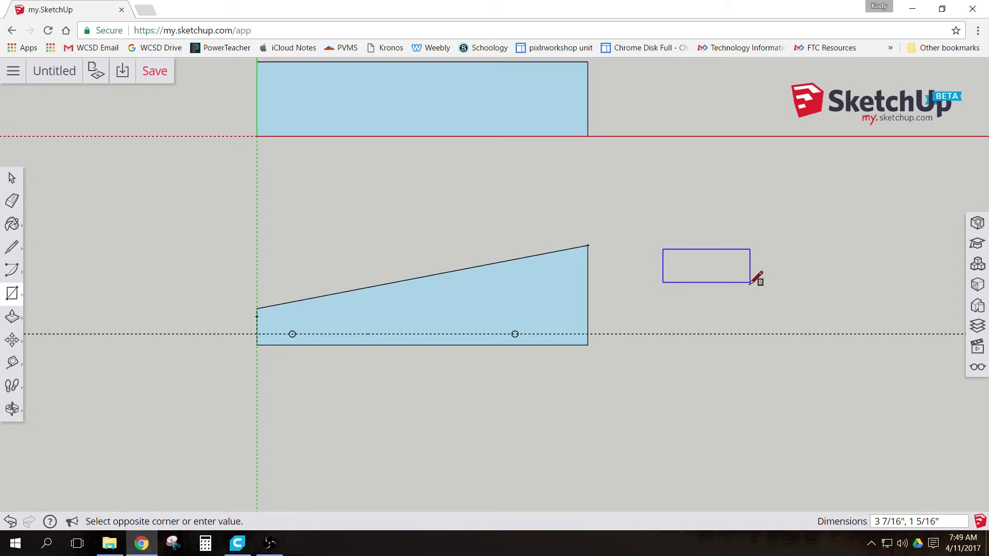
{"action": "left_click", "coordinate": [750, 282]}
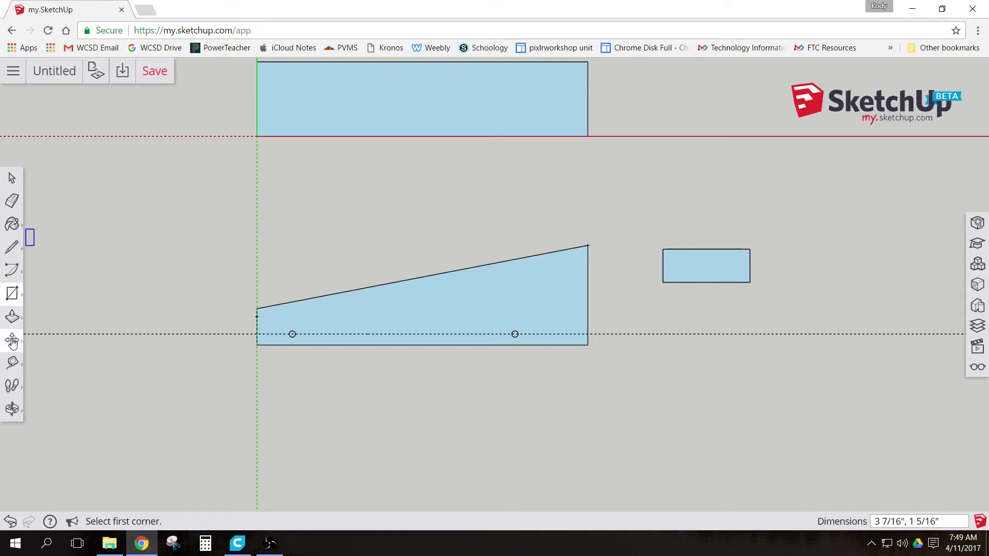
Move the cartridge rectangle about 6 1/2" so its right edge is flush with the wedge's right end
{"action": "left_click", "coordinate": [11, 179]}
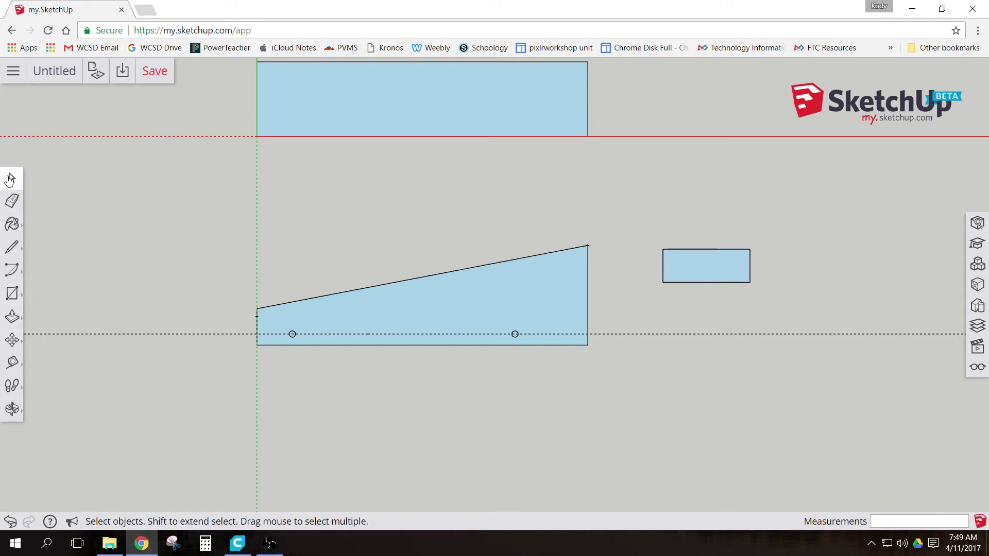
{"action": "left_click", "coordinate": [698, 277]}
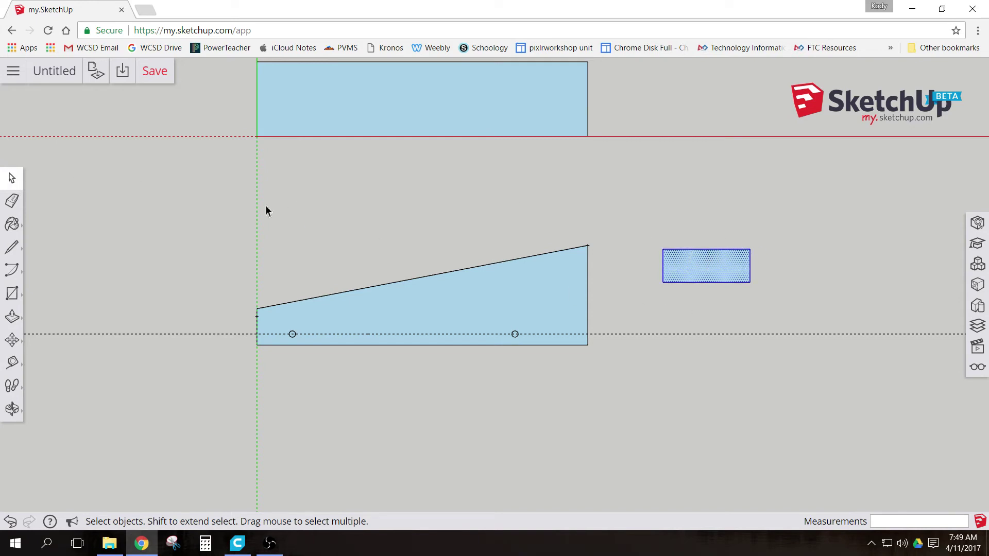
{"action": "left_click", "coordinate": [11, 340]}
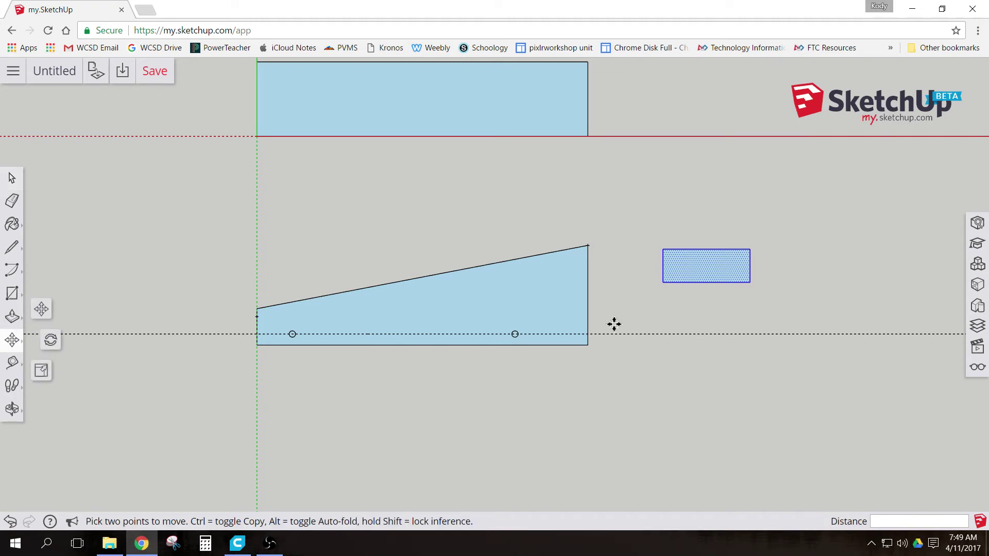
{"action": "scroll", "coordinate": [772, 270], "scroll_direction": "up", "scroll_amount": 3}
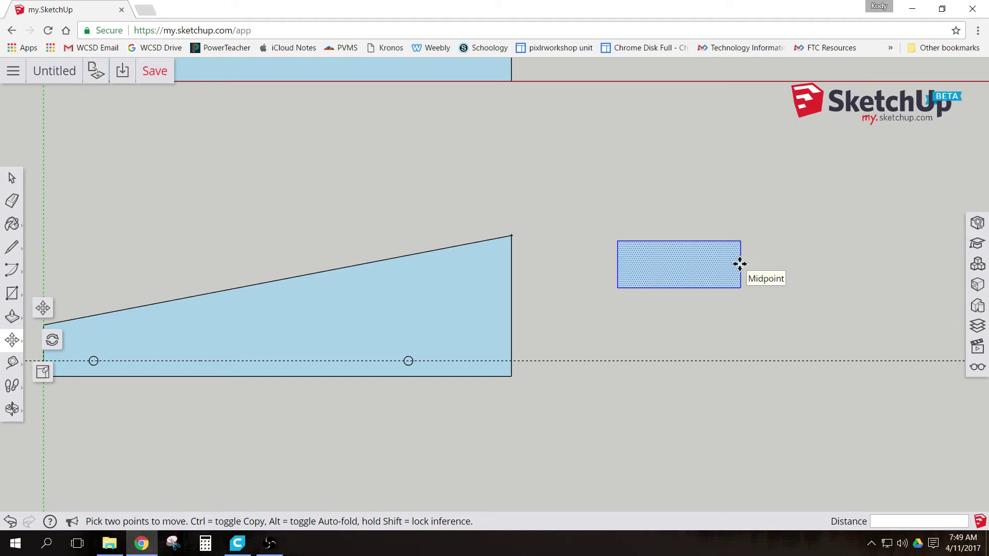
{"action": "left_click", "coordinate": [739, 264]}
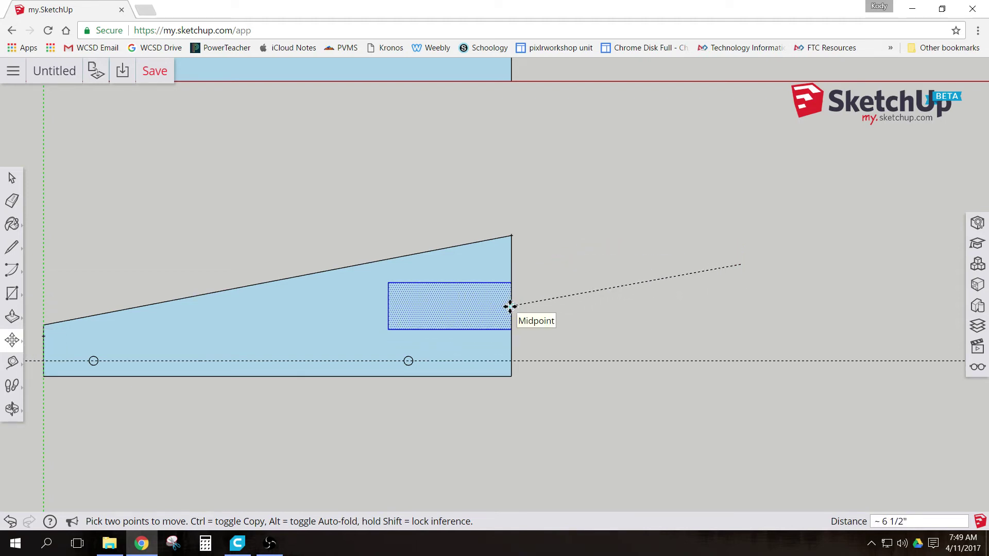
{"action": "left_click", "coordinate": [510, 307]}
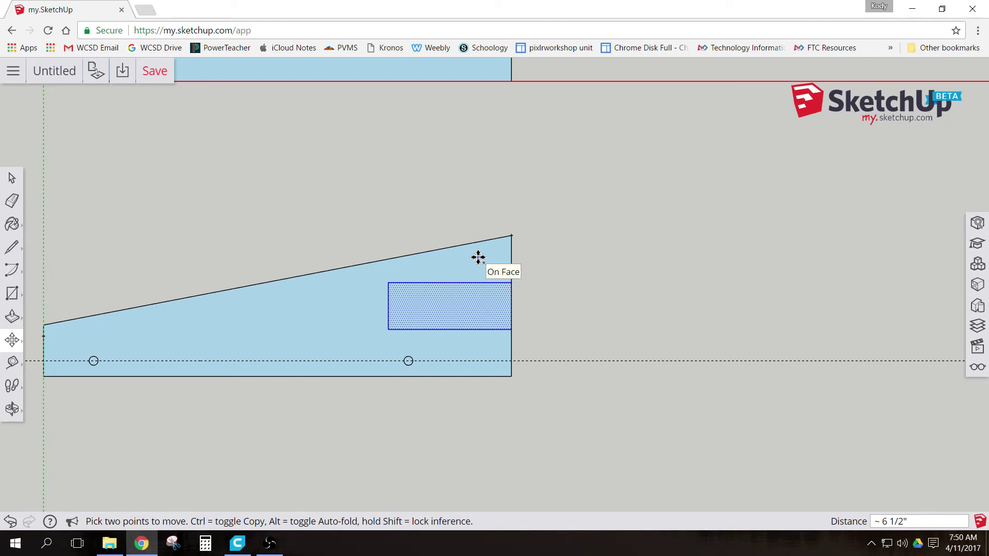
Paste a copy of the cartridge rectangle beside the top-view rectangle
{"action": "key", "text": "ctrl+v"}
{"action": "scroll", "coordinate": [499, 179], "scroll_direction": "up", "scroll_amount": 1}
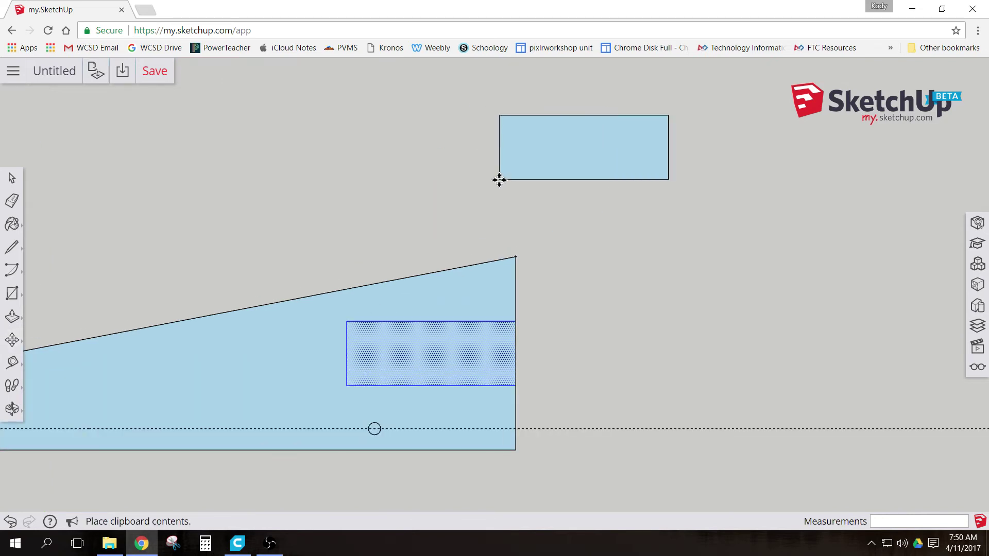
{"action": "scroll", "coordinate": [499, 183], "scroll_direction": "down", "scroll_amount": 4}
{"action": "scroll", "coordinate": [503, 189], "scroll_direction": "down", "scroll_amount": 1}
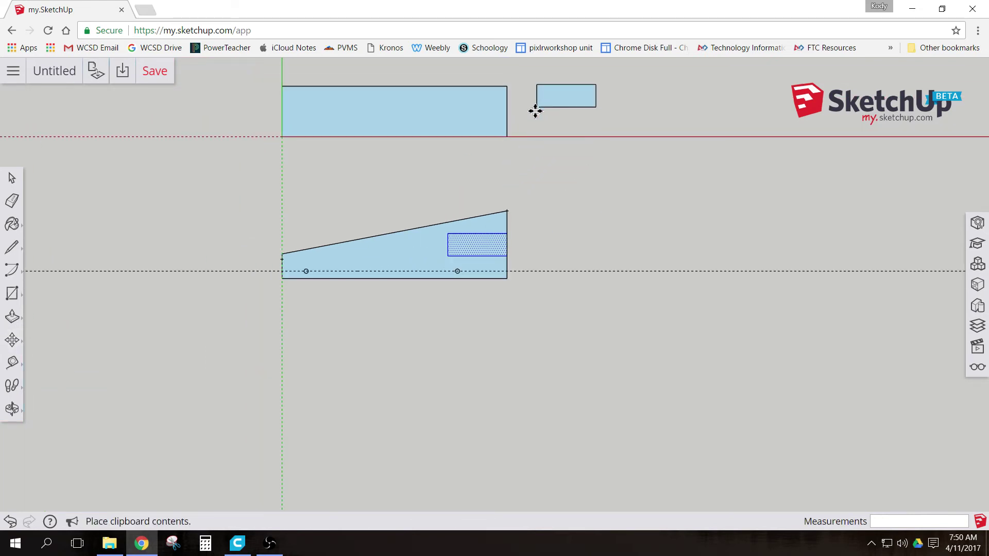
{"action": "left_click", "coordinate": [527, 116]}
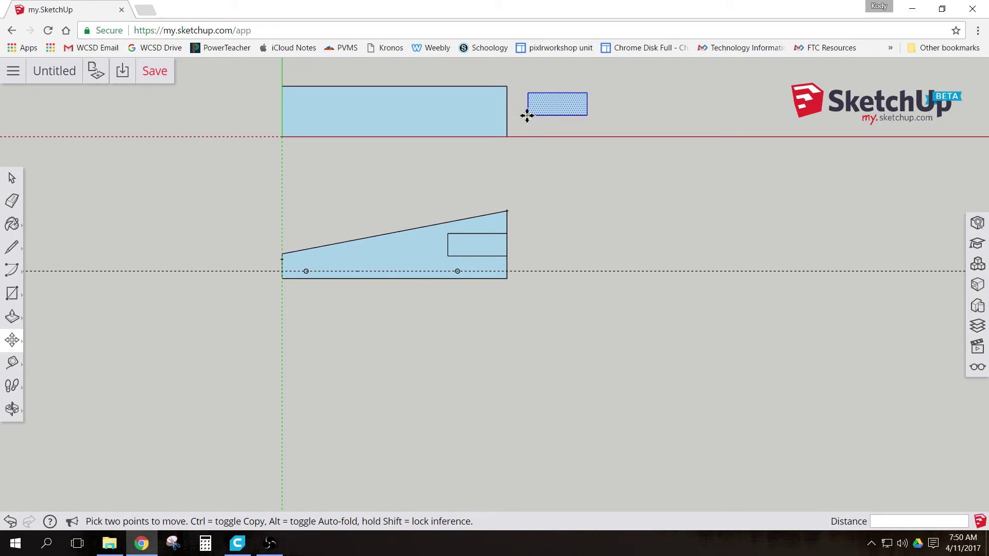
{"action": "scroll", "coordinate": [523, 190], "scroll_direction": "up", "scroll_amount": 1}
{"action": "middle_click_drag", "start_coordinate": [518, 174], "coordinate": [475, 267], "text": "shift"}
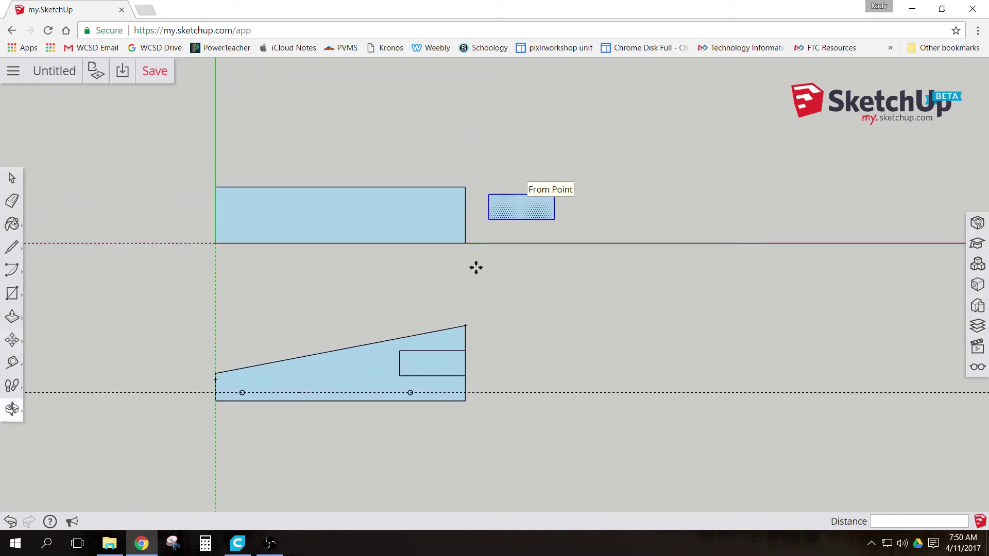
{"action": "scroll", "coordinate": [486, 219], "scroll_direction": "down", "scroll_amount": 1}
{"action": "scroll", "coordinate": [490, 218], "scroll_direction": "up", "scroll_amount": 3}
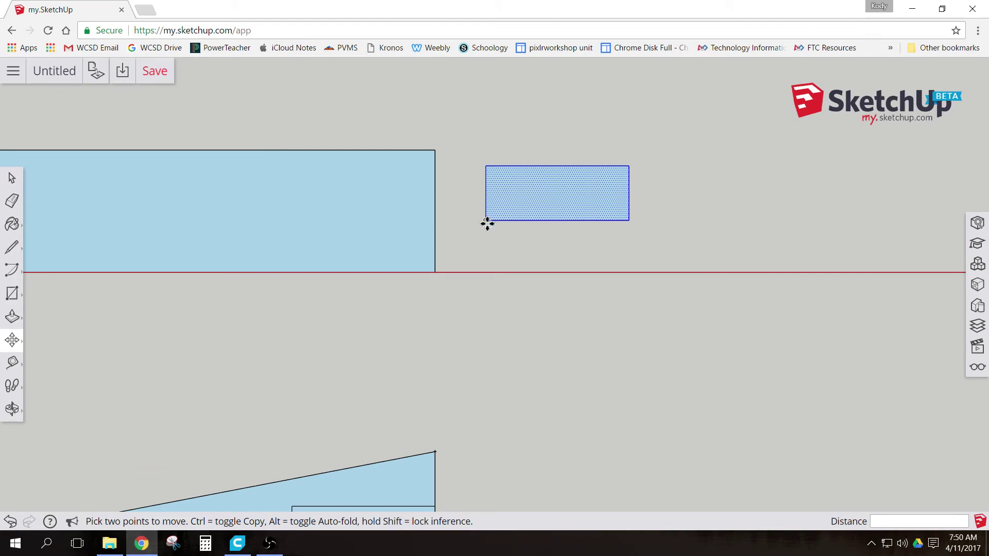
Snap the pasted rectangle's right-edge midpoint to the top rectangle's right-edge midpoint
{"action": "left_click", "coordinate": [629, 194]}
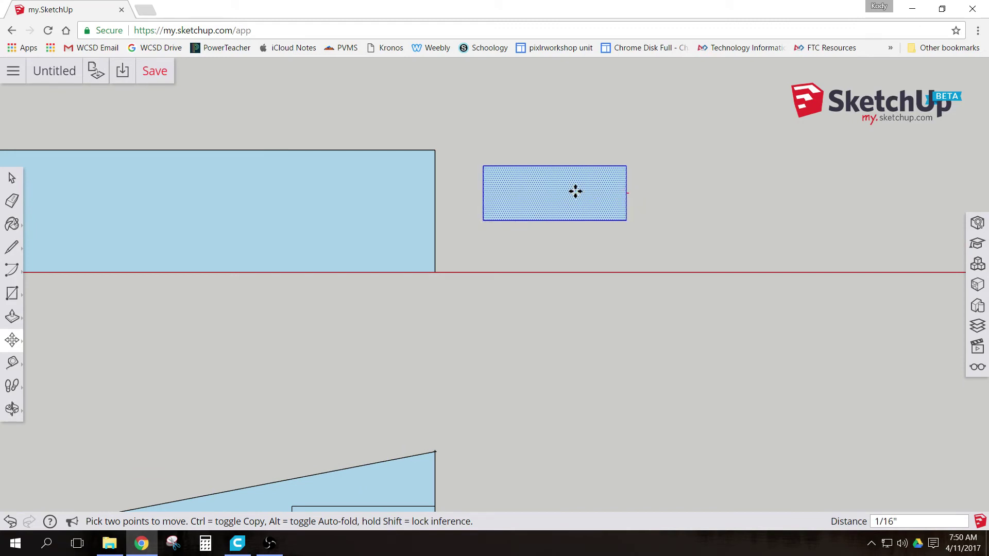
{"action": "left_click", "coordinate": [434, 211]}
{"action": "scroll", "coordinate": [161, 273], "scroll_direction": "down", "scroll_amount": 3}
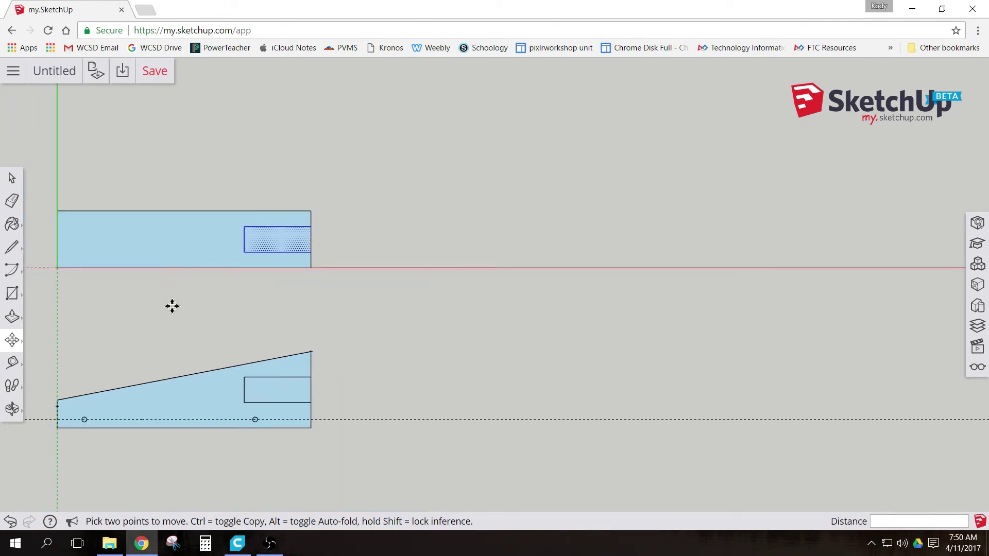
{"action": "key", "text": "o"}
{"action": "left_click_drag", "start_coordinate": [164, 298], "coordinate": [534, 263], "text": "shift"}
{"action": "key", "text": "m"}
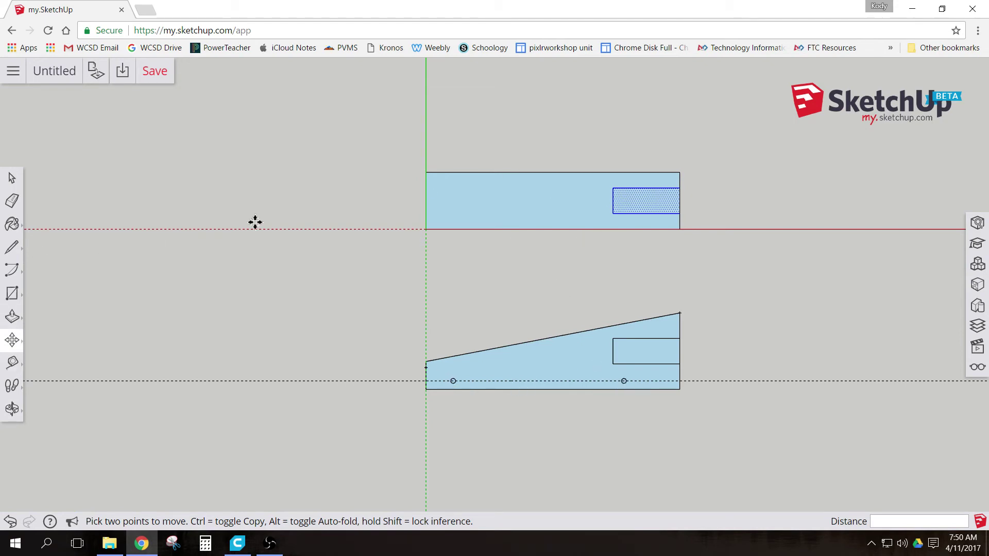
Trace a stepped cut line from the side view's lower-left corner up to the slanted top edge
{"action": "key", "text": "l"}
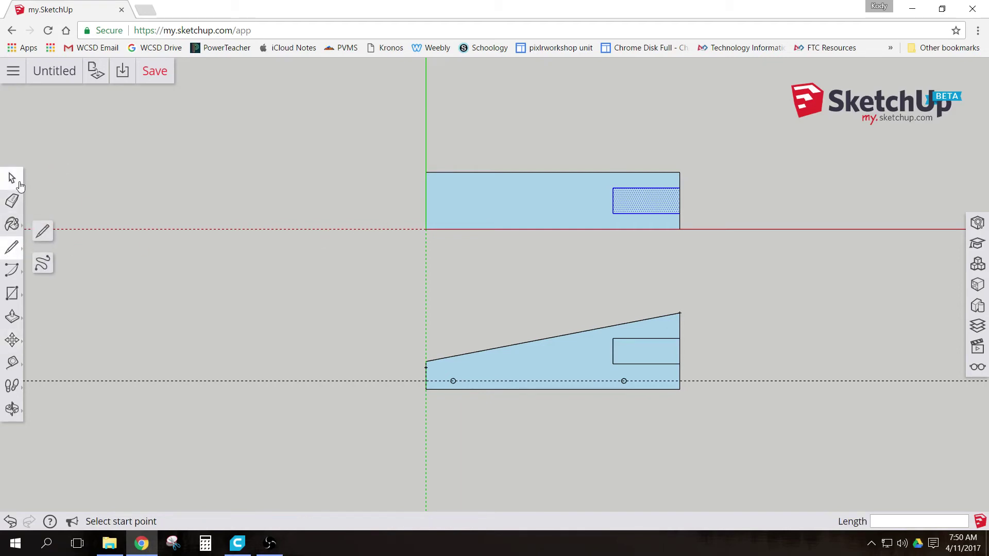
{"action": "left_click", "coordinate": [19, 184]}
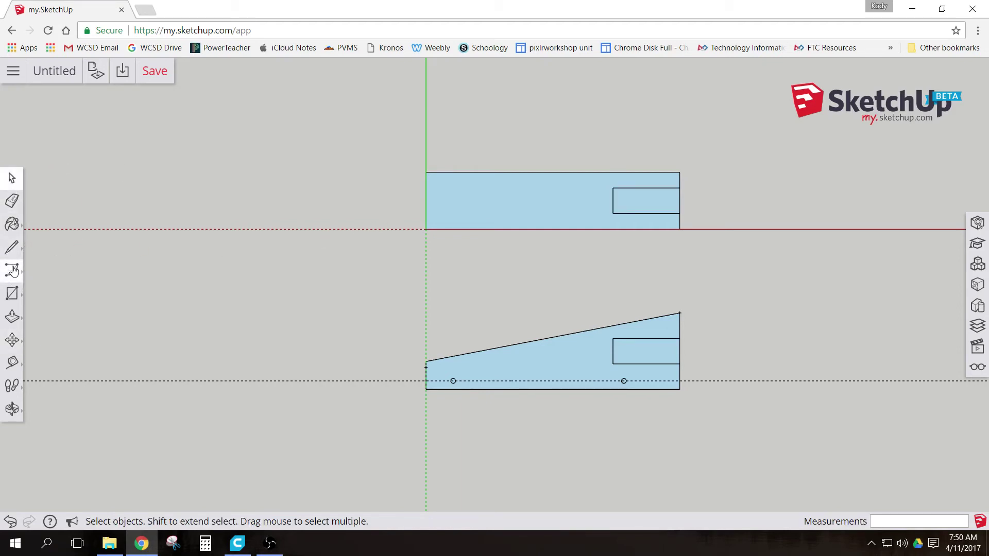
{"action": "left_click", "coordinate": [14, 249]}
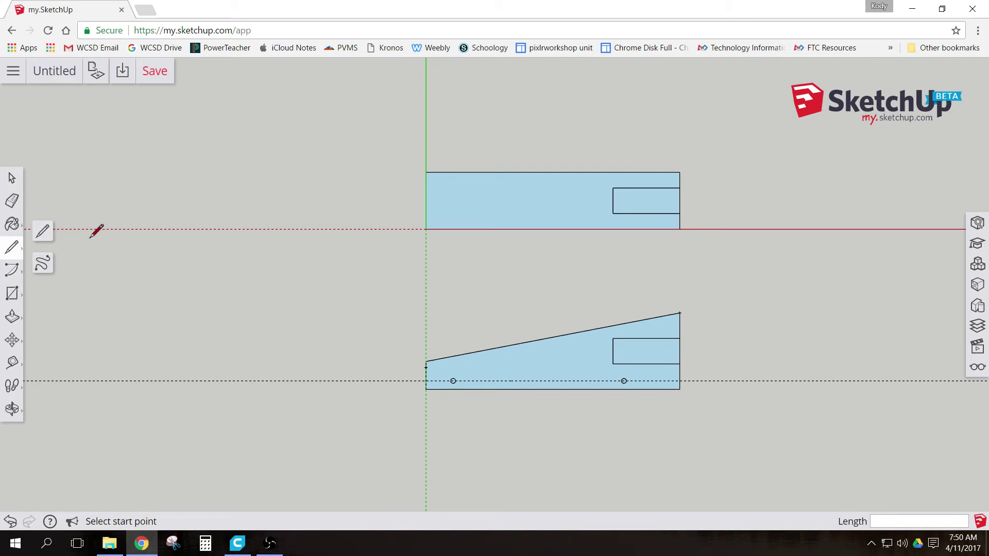
{"action": "left_click", "coordinate": [426, 375]}
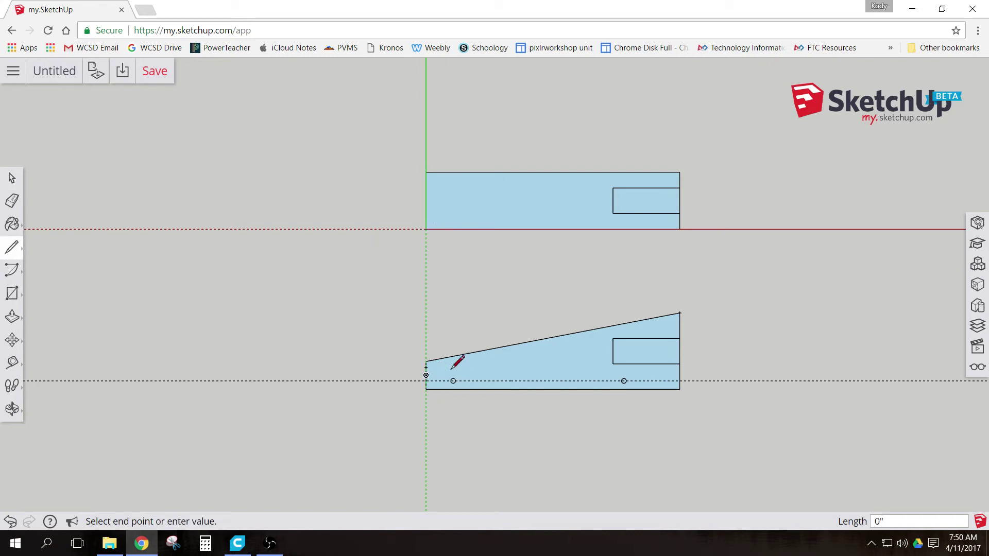
{"action": "left_click", "coordinate": [481, 359]}
{"action": "left_click", "coordinate": [547, 376]}
{"action": "left_click", "coordinate": [581, 375]}
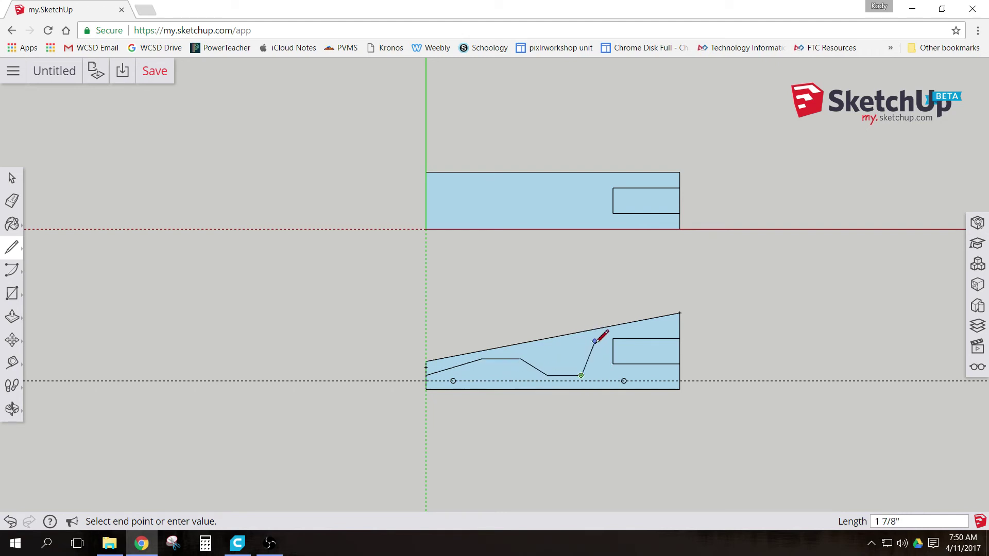
{"action": "left_click", "coordinate": [601, 328]}
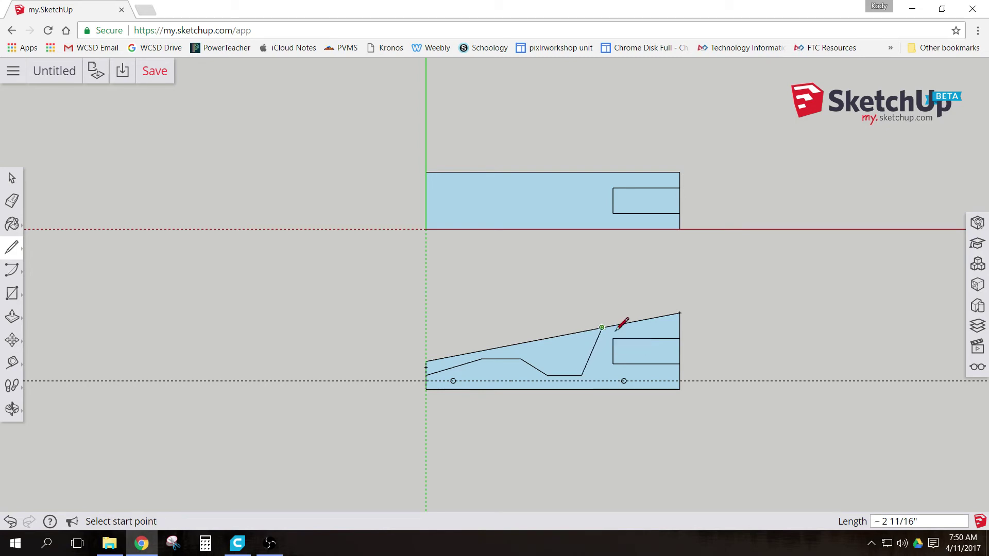
Draw a line from the profile's right edge to the slanted top, then undo the last edges
{"action": "left_click", "coordinate": [679, 325]}
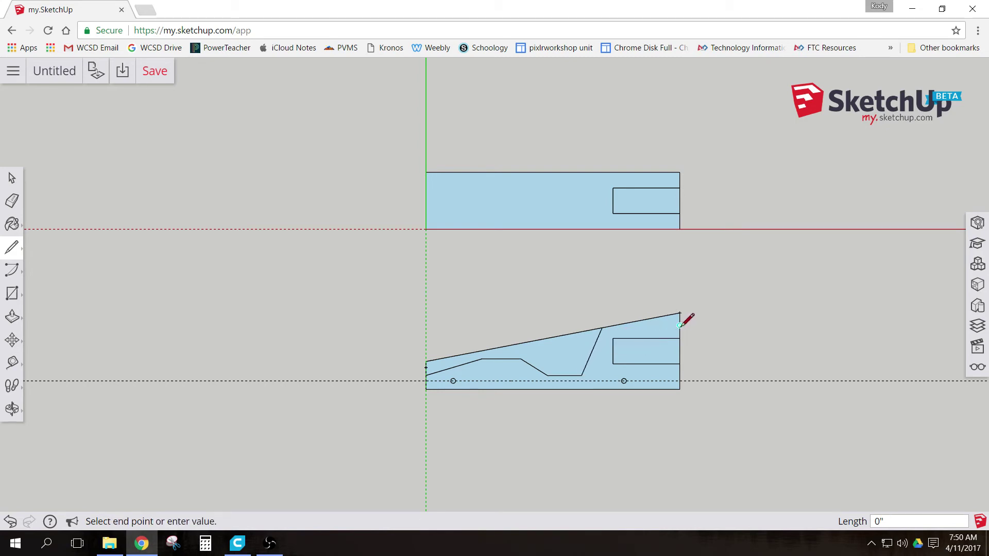
{"action": "left_click", "coordinate": [602, 327]}
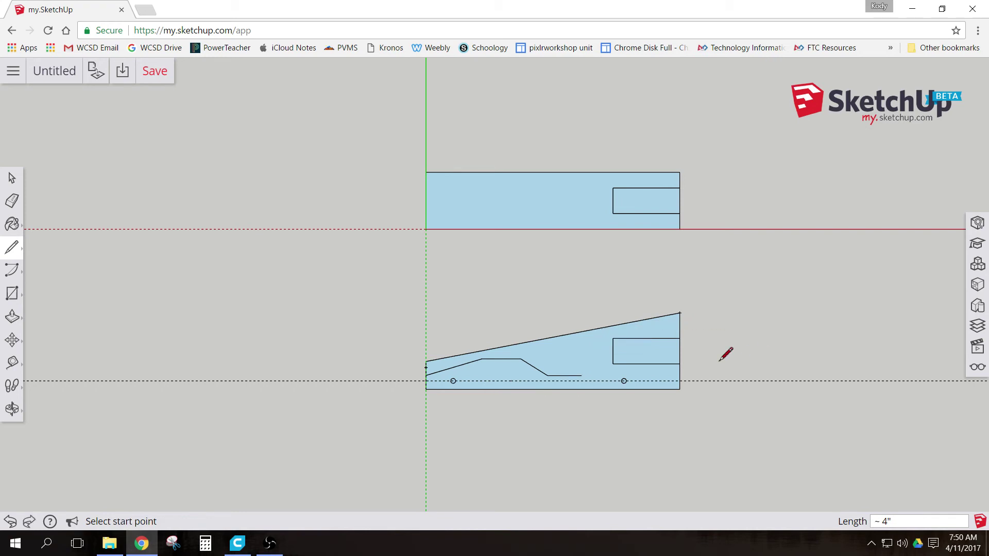
{"action": "key", "text": "ctrl+z"}
{"action": "key", "text": "ctrl+z"}
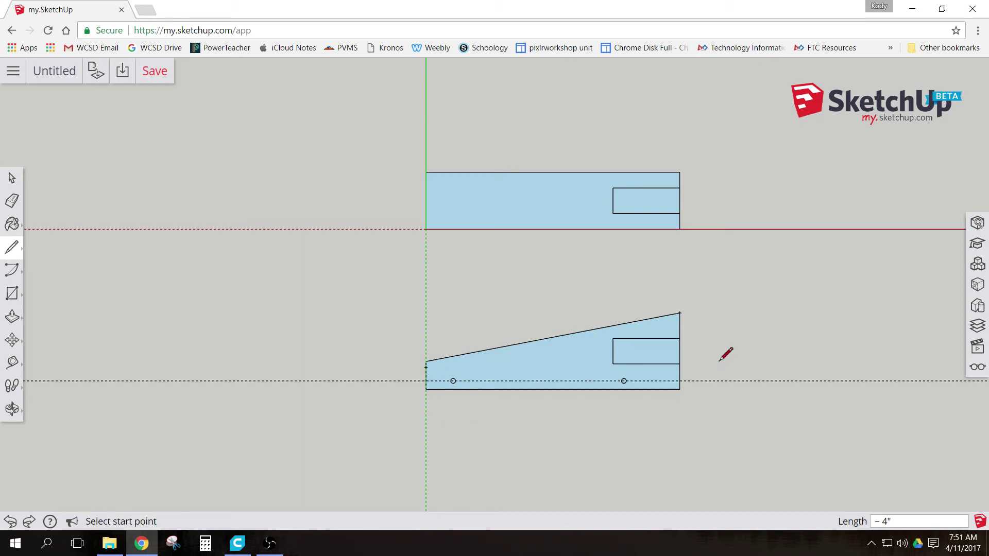
Draw a start-end-bulge arc from the side view's lower-left corner to the slanted top edge
{"action": "left_click", "coordinate": [17, 274]}
{"action": "left_click", "coordinate": [54, 257]}
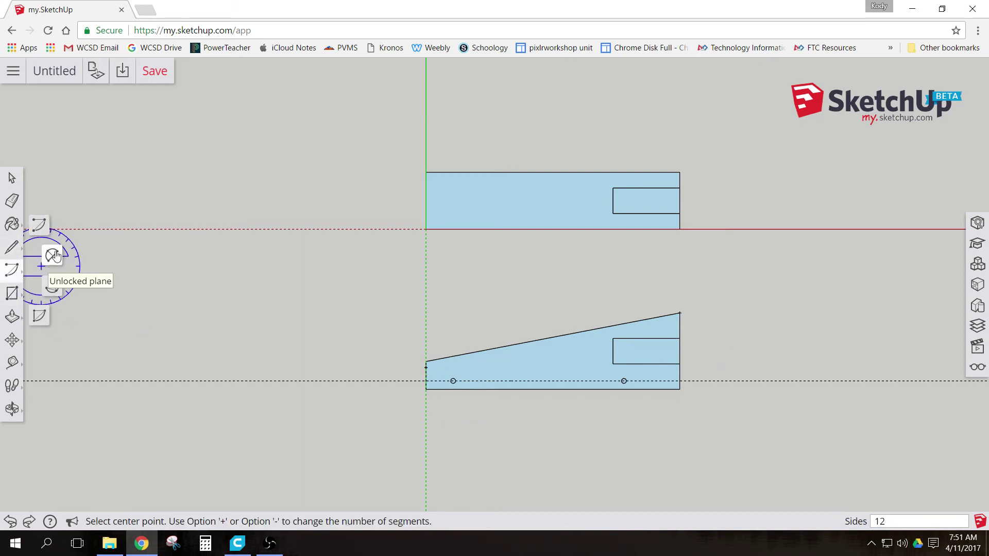
{"action": "left_click", "coordinate": [54, 256]}
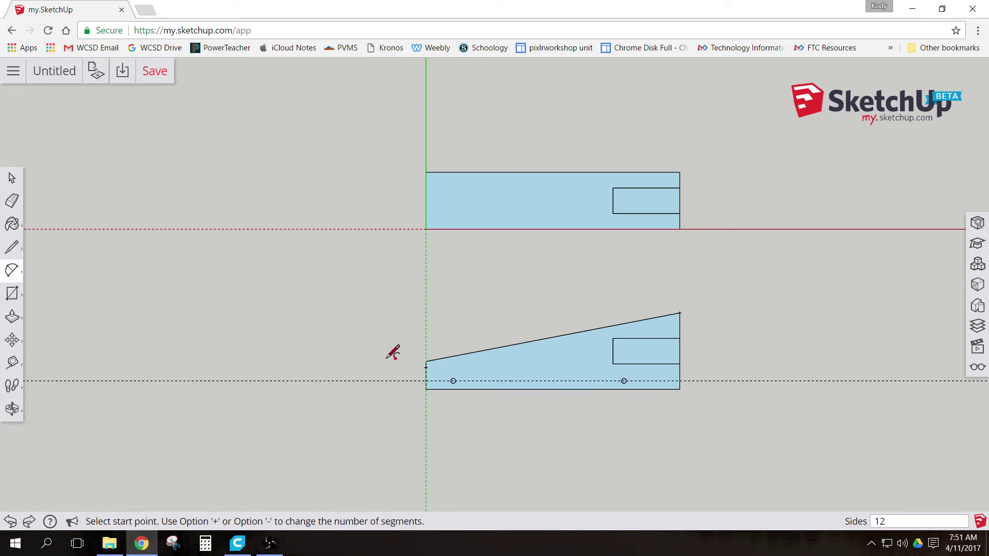
{"action": "left_click", "coordinate": [434, 389]}
{"action": "left_click", "coordinate": [481, 352]}
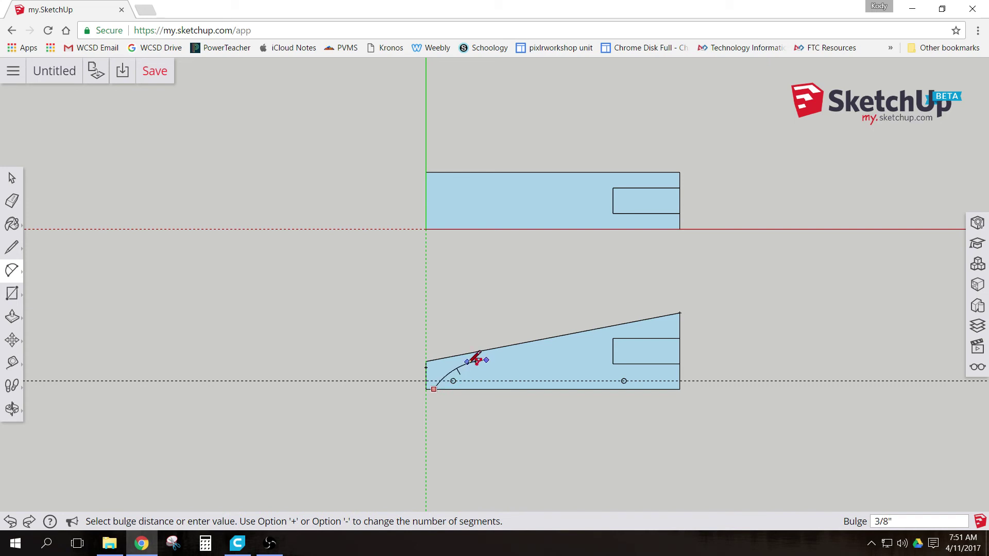
{"action": "left_click", "coordinate": [475, 358]}
Add a second arc from the first arc's end down into the dip
{"action": "left_click", "coordinate": [486, 360]}
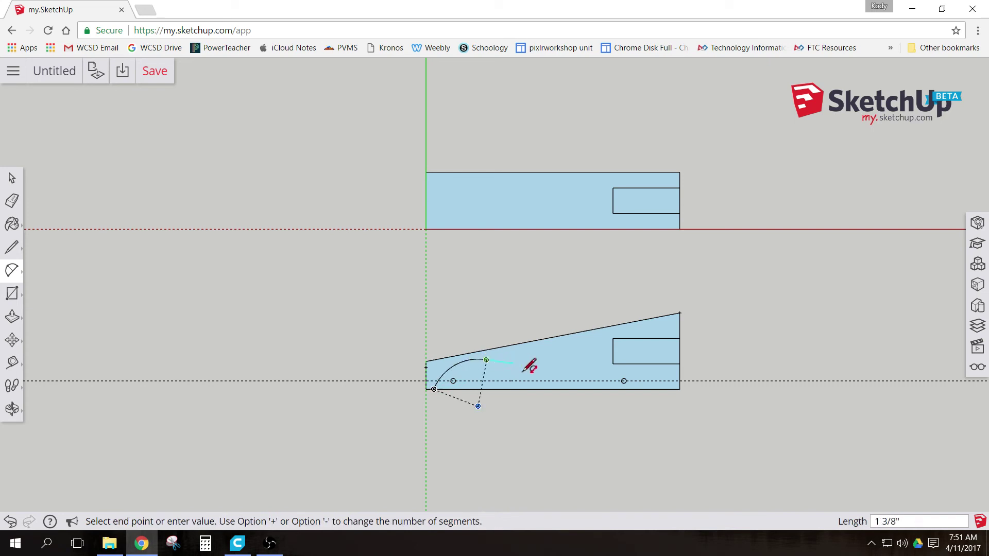
{"action": "left_click", "coordinate": [554, 369]}
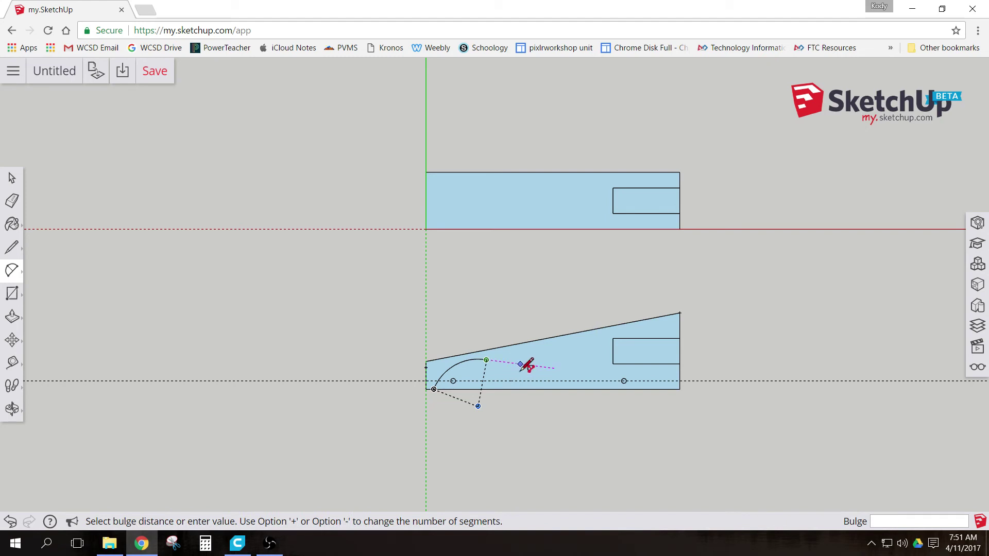
{"action": "scroll", "coordinate": [526, 366], "scroll_direction": "down", "scroll_amount": 1}
{"action": "scroll", "coordinate": [523, 368], "scroll_direction": "up", "scroll_amount": 3}
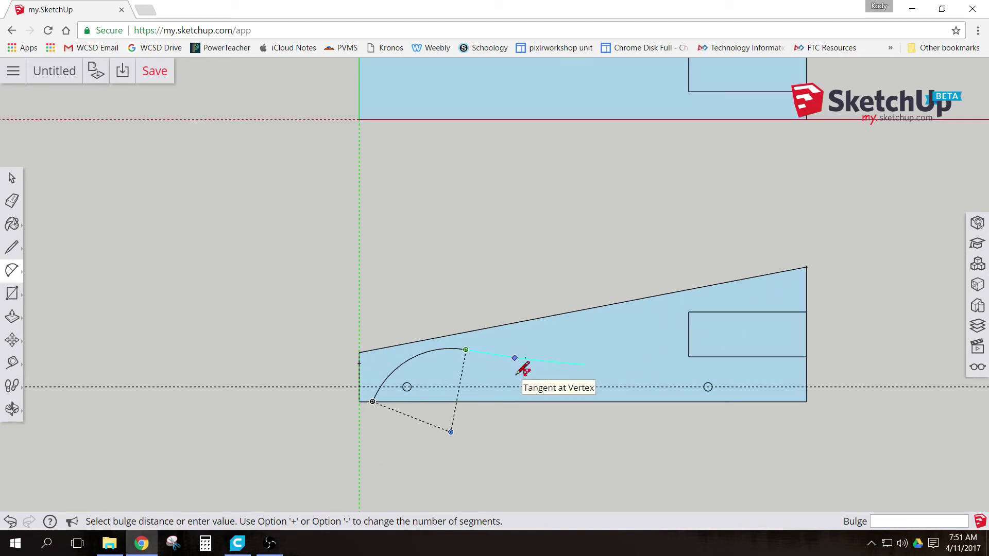
{"action": "left_click", "coordinate": [525, 369]}
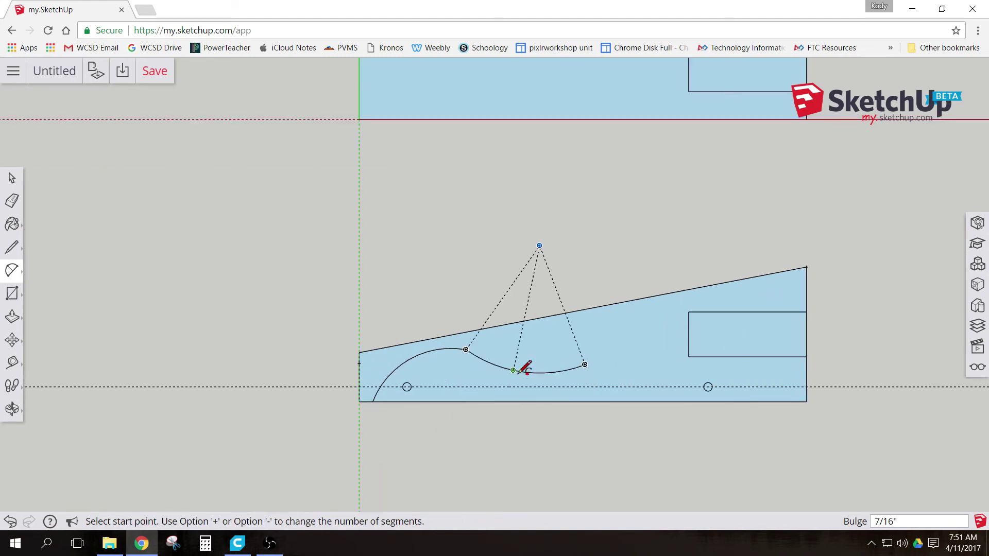
Sweep two more arcs rising from the dip up to the car's back edge
{"action": "left_click", "coordinate": [586, 364]}
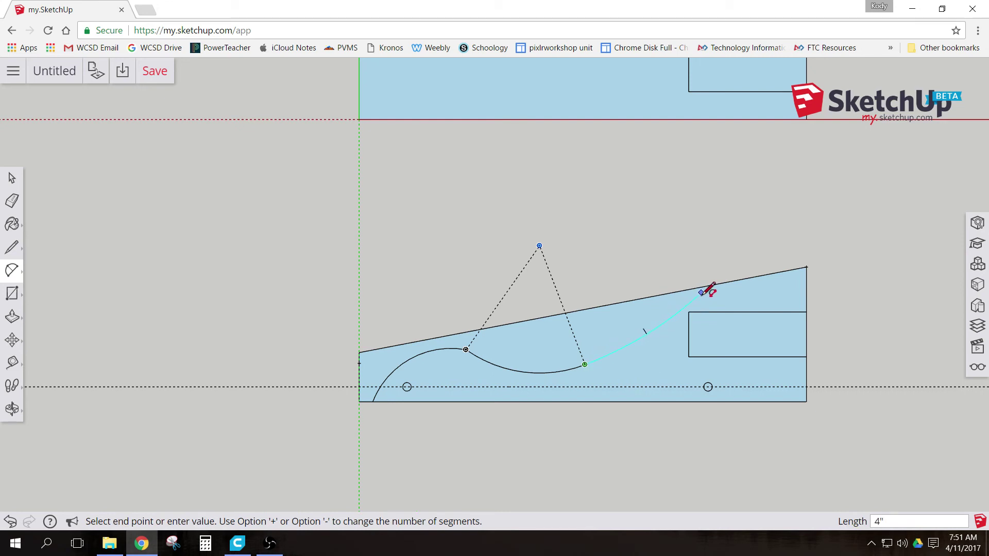
{"action": "left_click", "coordinate": [701, 292]}
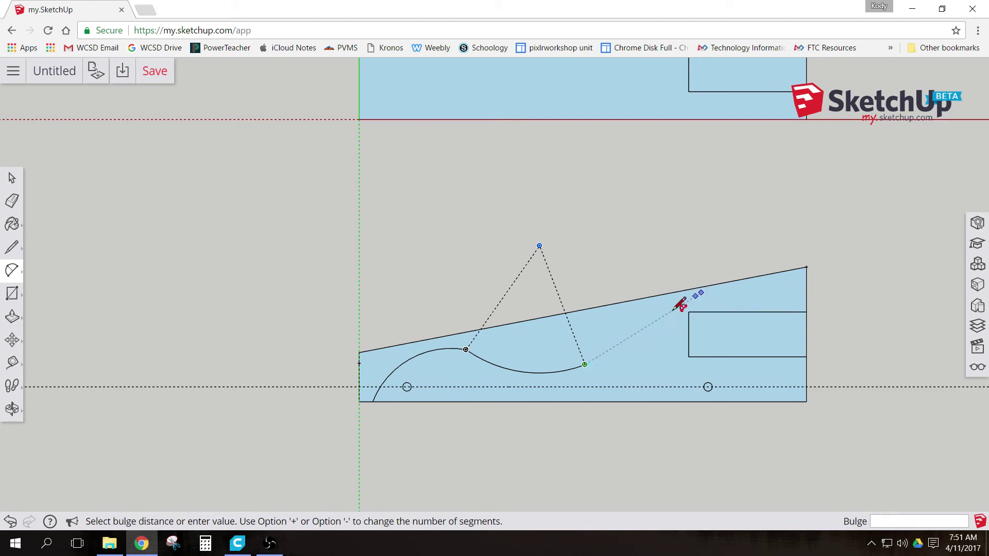
{"action": "left_click", "coordinate": [638, 316]}
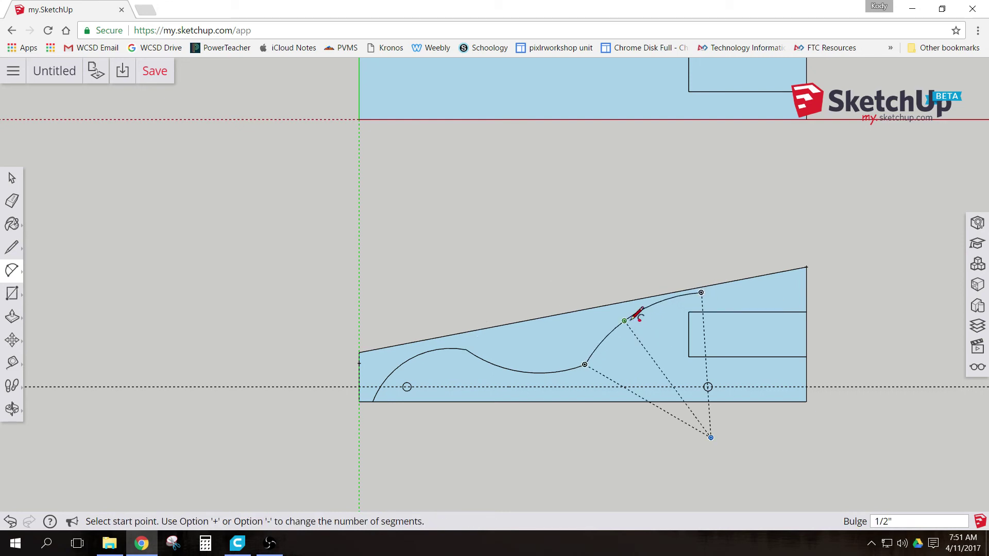
{"action": "left_click", "coordinate": [701, 292]}
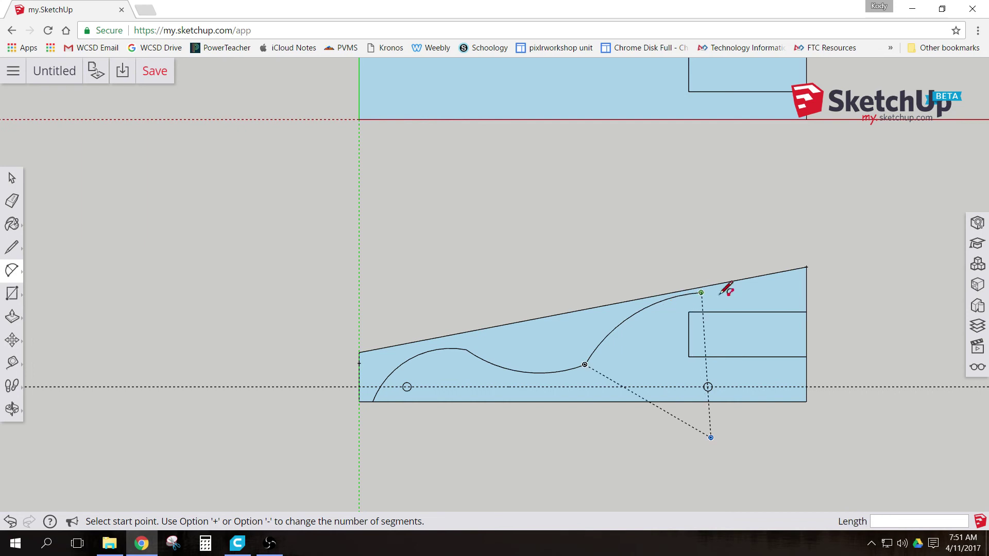
{"action": "left_click", "coordinate": [807, 305]}
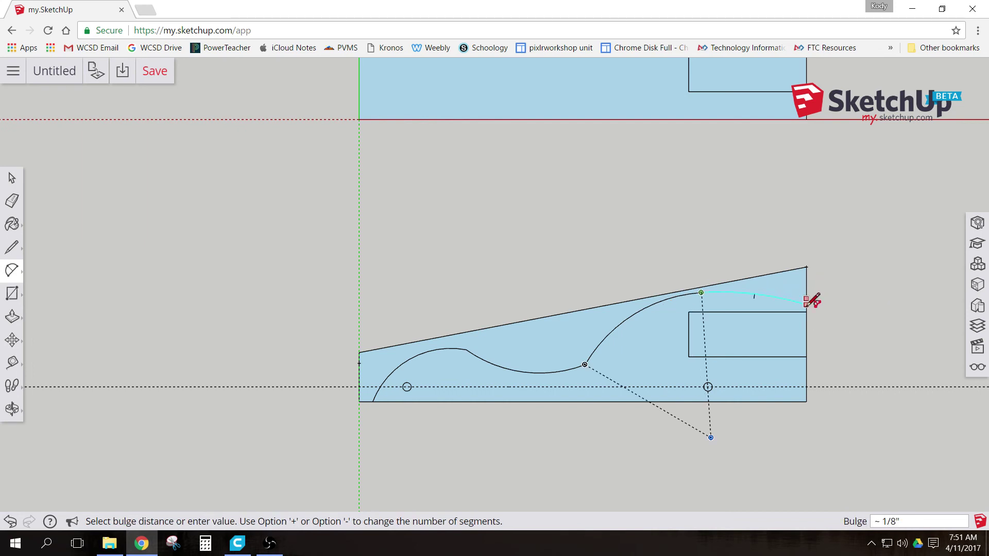
{"action": "left_click", "coordinate": [755, 292]}
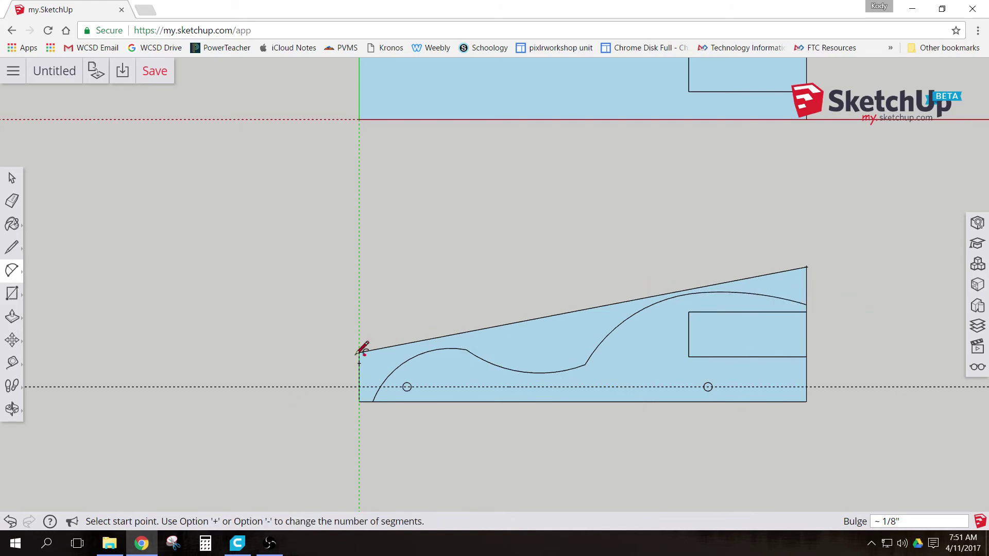
{"action": "scroll", "coordinate": [507, 258], "scroll_direction": "up", "scroll_amount": 1}
Place a vertical Tape Measure guide from the front arc's start point up into the top view
{"action": "scroll", "coordinate": [481, 235], "scroll_direction": "down", "scroll_amount": 4}
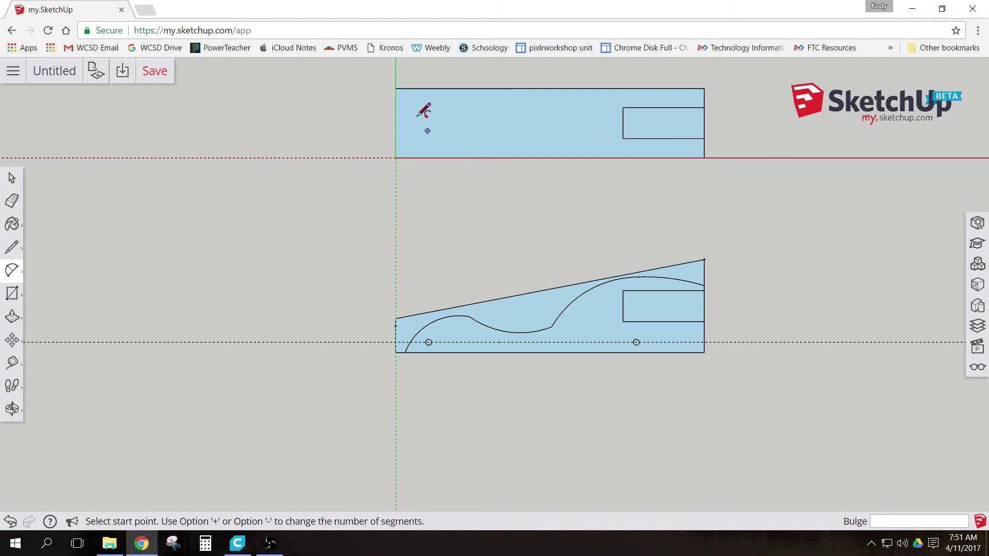
{"action": "left_click", "coordinate": [12, 363]}
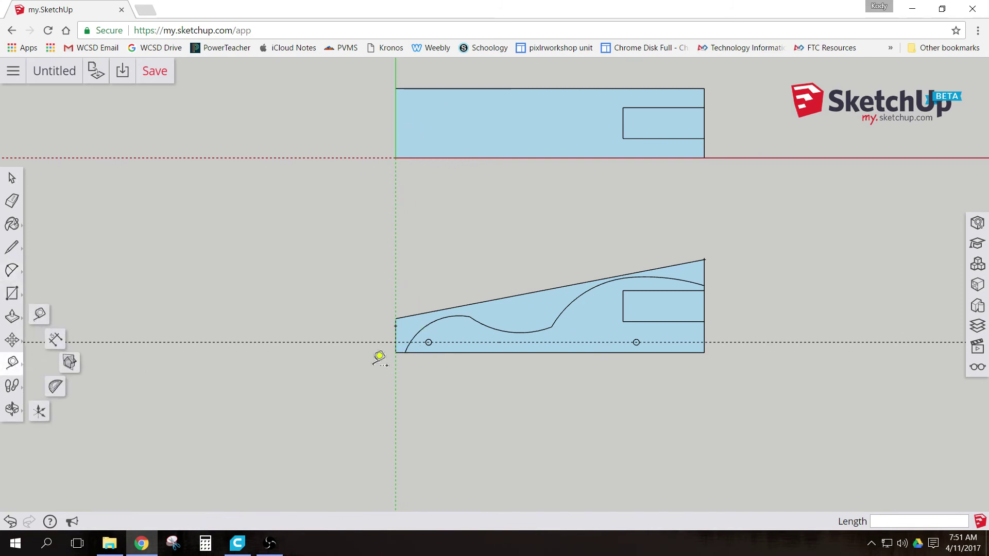
{"action": "left_click", "coordinate": [405, 352]}
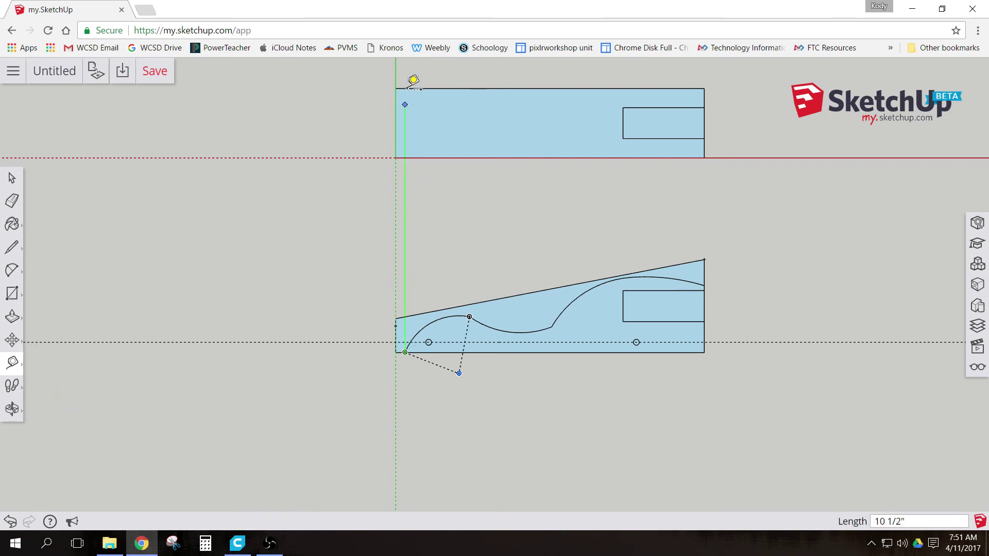
{"action": "left_click", "coordinate": [406, 73]}
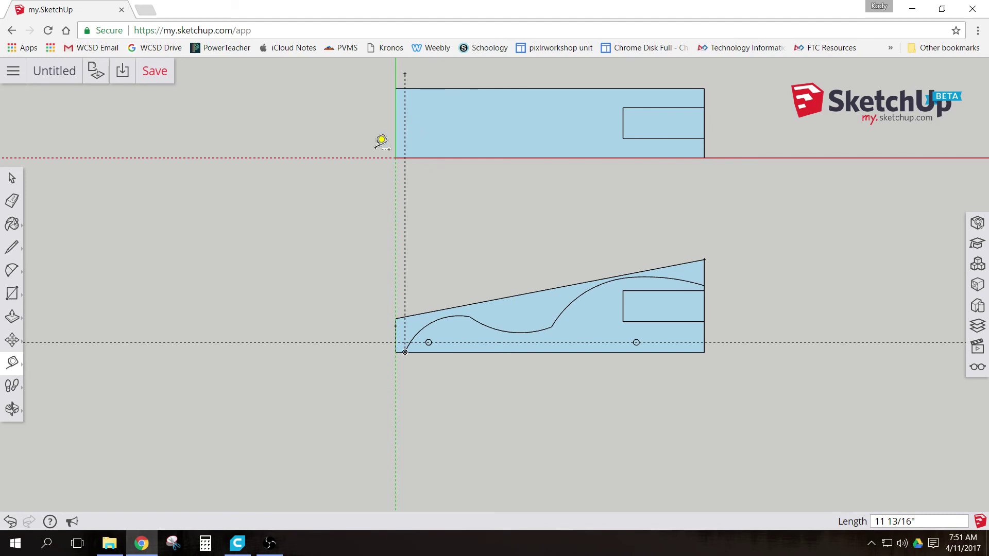
Round off the top view's front end with an arc between its upper and lower edges
{"action": "left_click", "coordinate": [12, 270]}
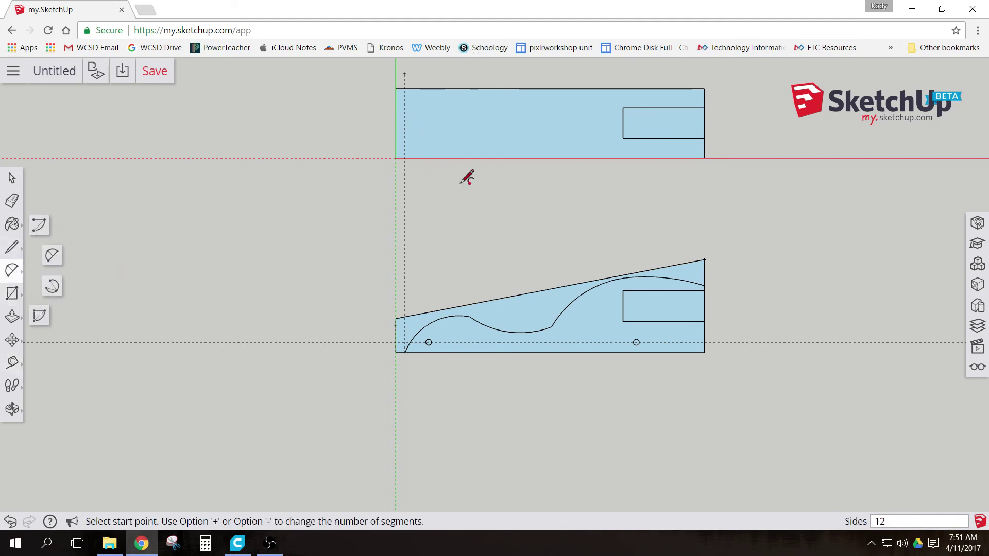
{"action": "left_click", "coordinate": [416, 89]}
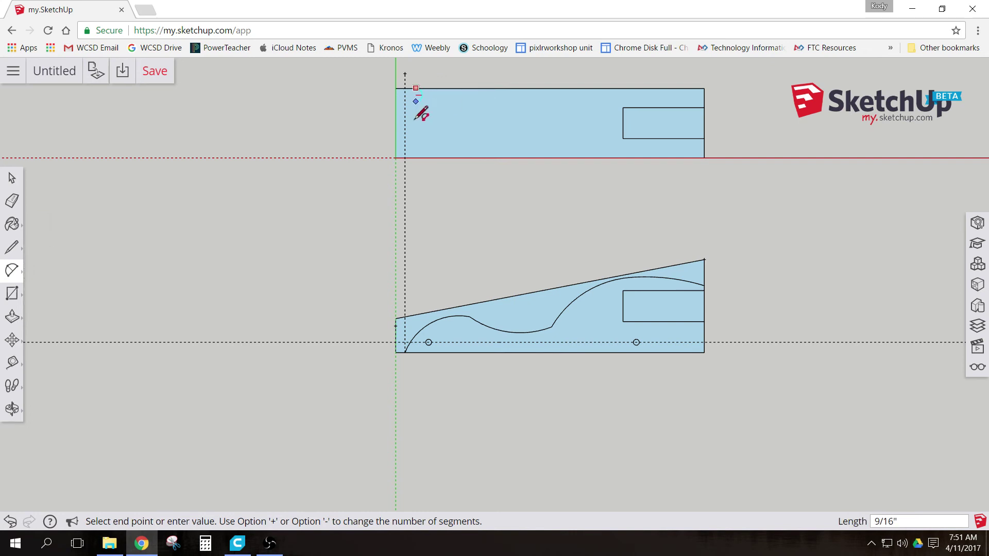
{"action": "left_click", "coordinate": [416, 158]}
{"action": "left_click", "coordinate": [406, 119]}
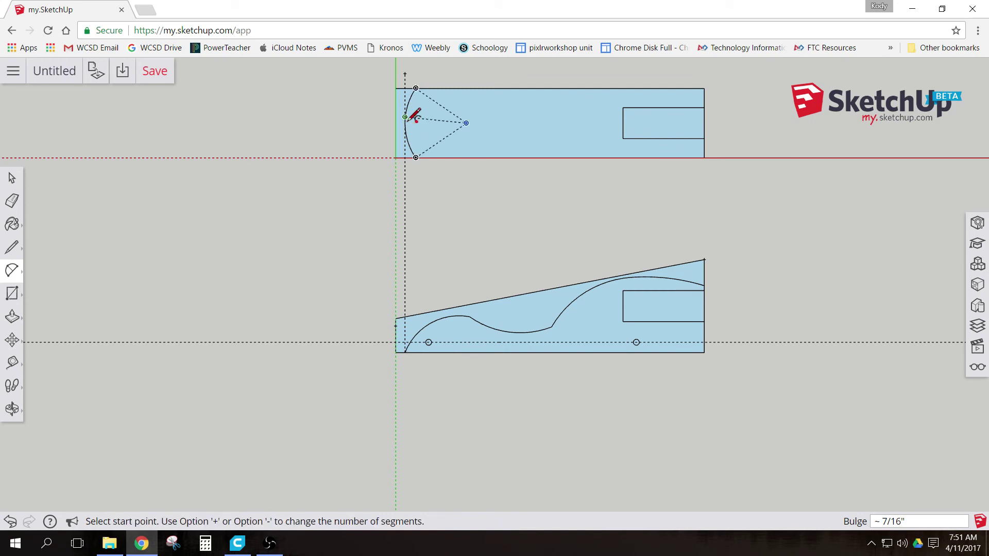
Cut a wide shallow arc into the top view's upper edge
{"action": "left_click", "coordinate": [452, 88]}
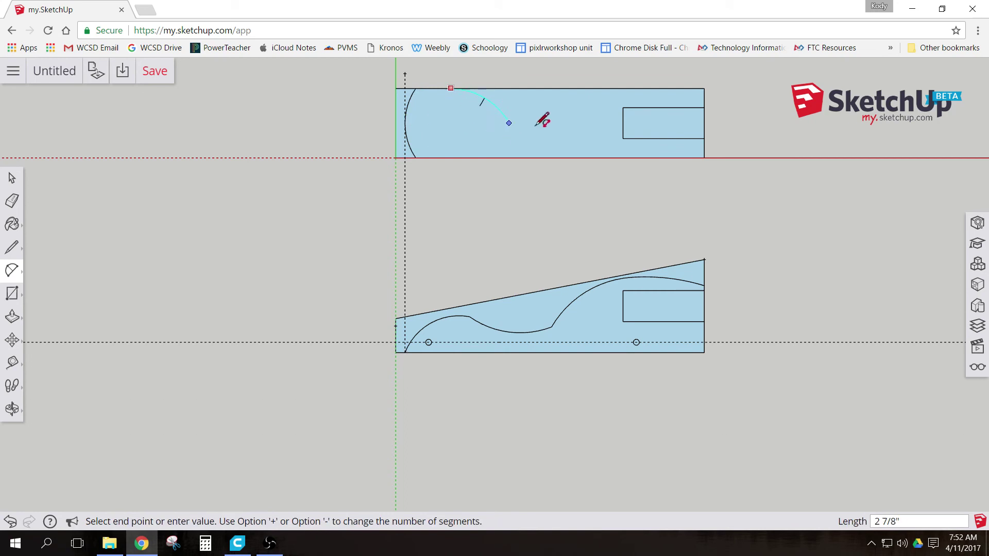
{"action": "left_click", "coordinate": [613, 89]}
{"action": "left_click", "coordinate": [532, 109]}
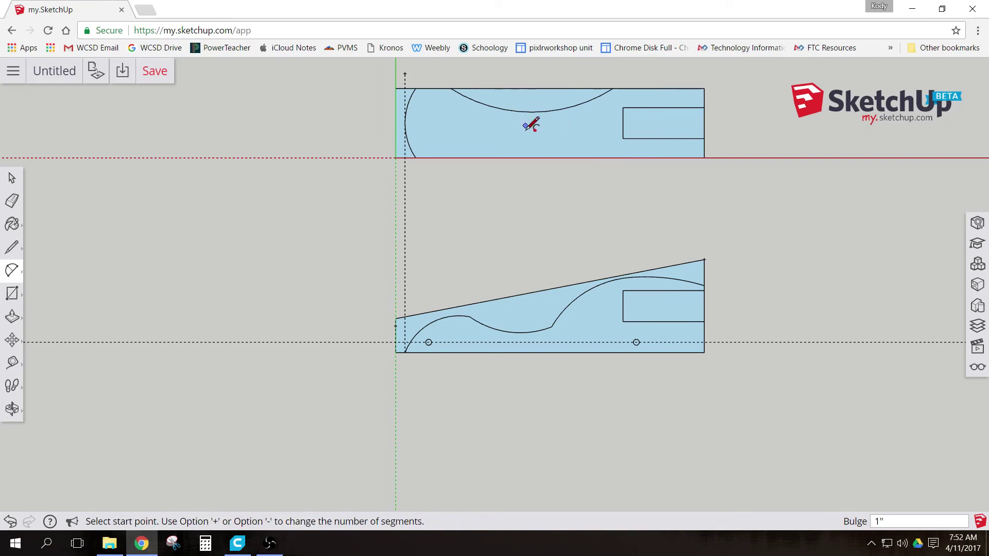
{"action": "left_click", "coordinate": [12, 362]}
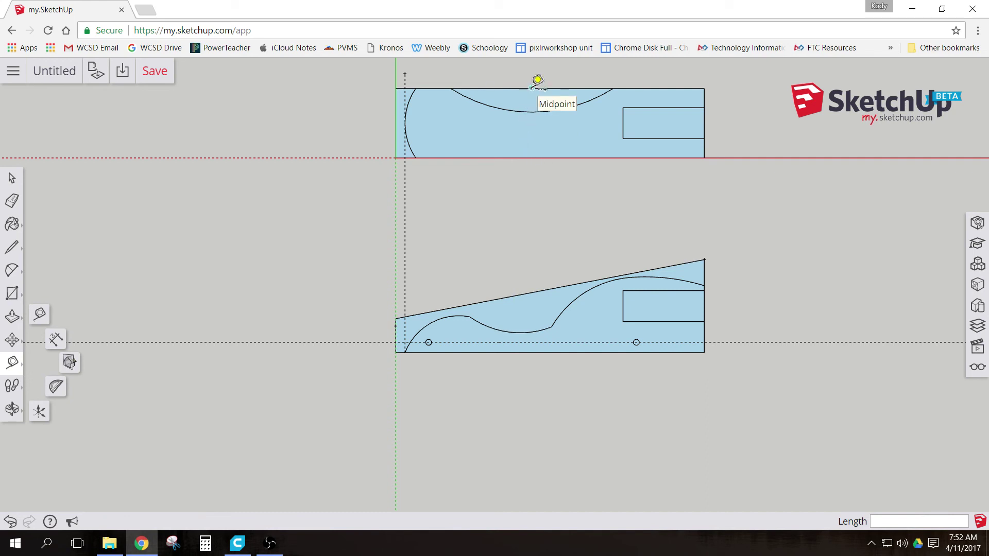
Measure 1" up from the lower edge beneath the upper arc's middle to mark a guide point
{"action": "left_click", "coordinate": [532, 88]}
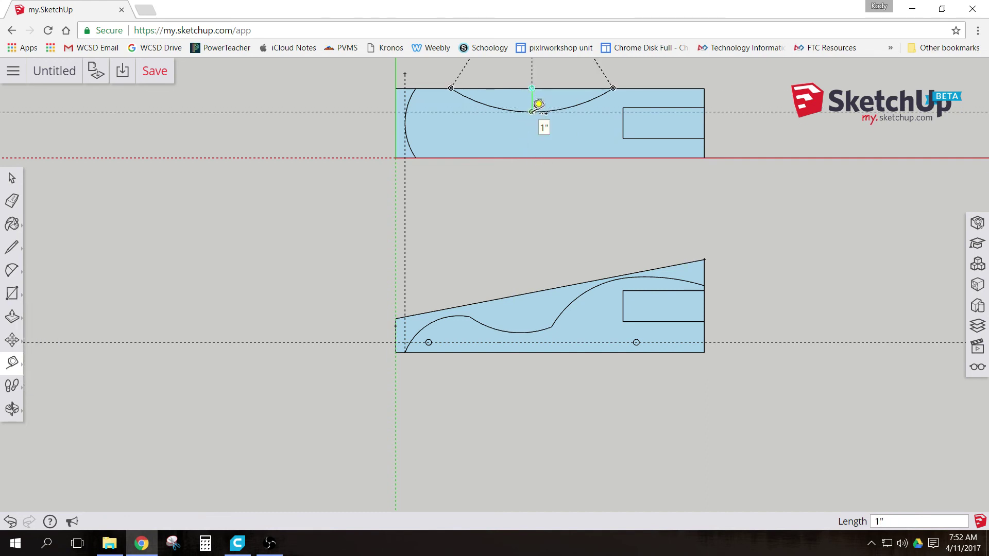
{"action": "key", "text": "Escape"}
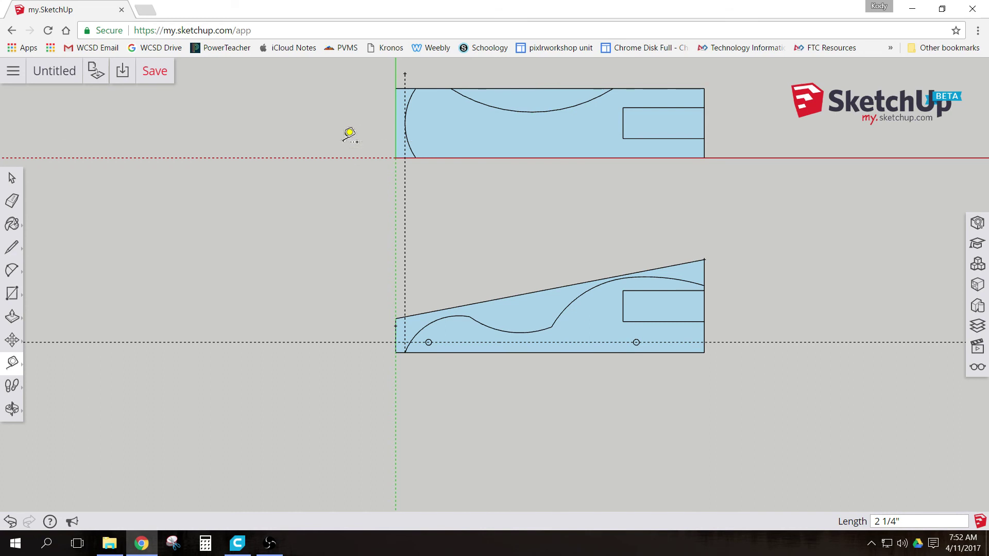
{"action": "left_click", "coordinate": [532, 157]}
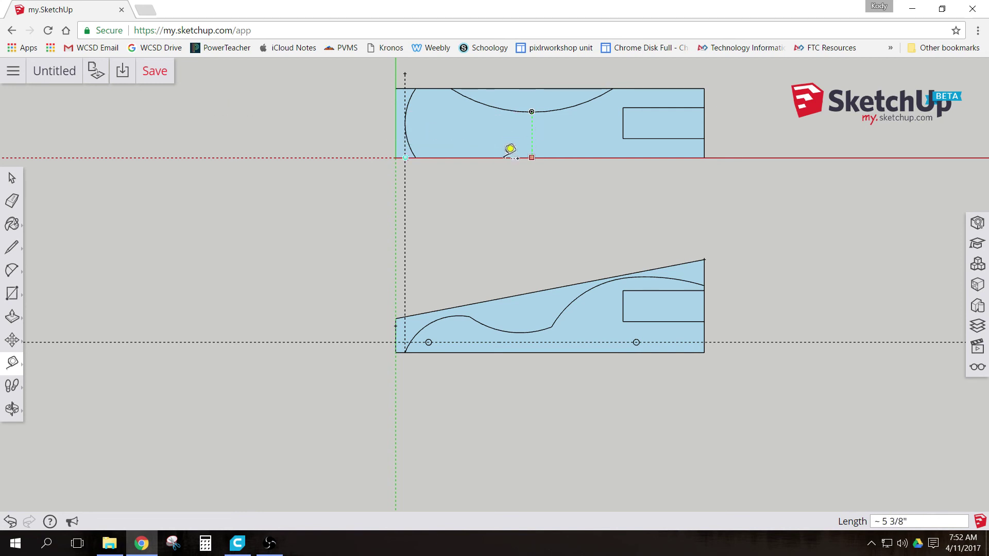
{"action": "type", "text": "1"}
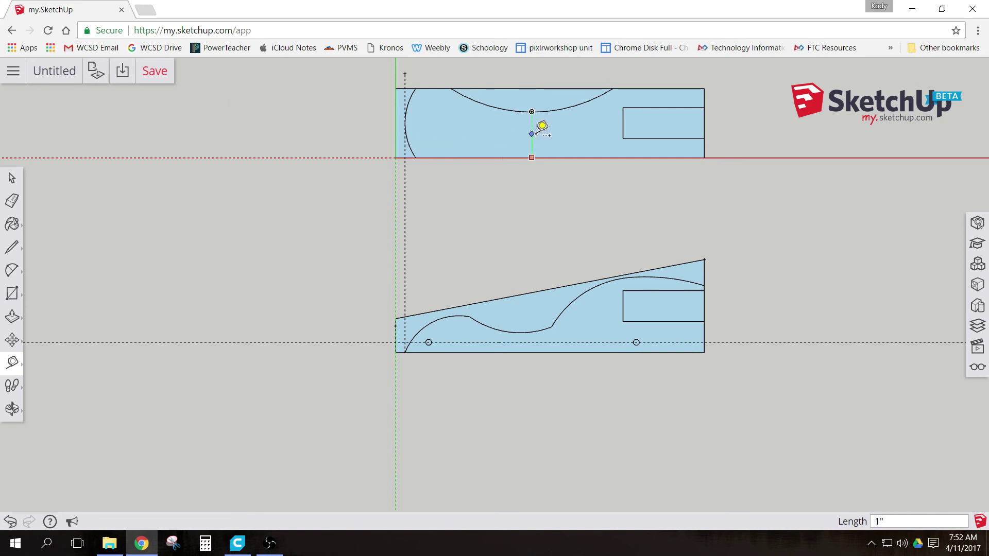
{"action": "key", "text": "Return"}
Draw a lower-edge arc spanning the upper arc's ends, bulging up to the 1" guide point
{"action": "left_click", "coordinate": [11, 270]}
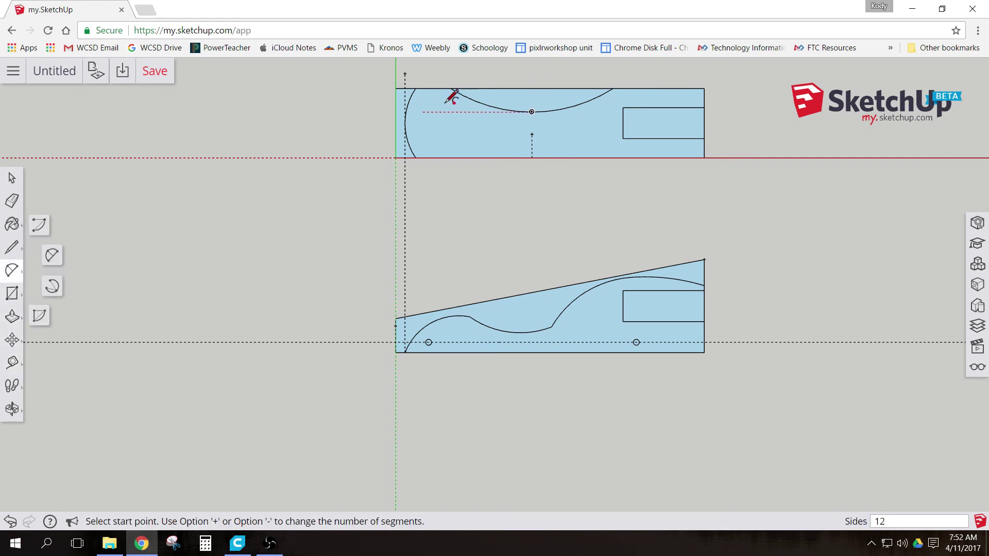
{"action": "left_click", "coordinate": [450, 157]}
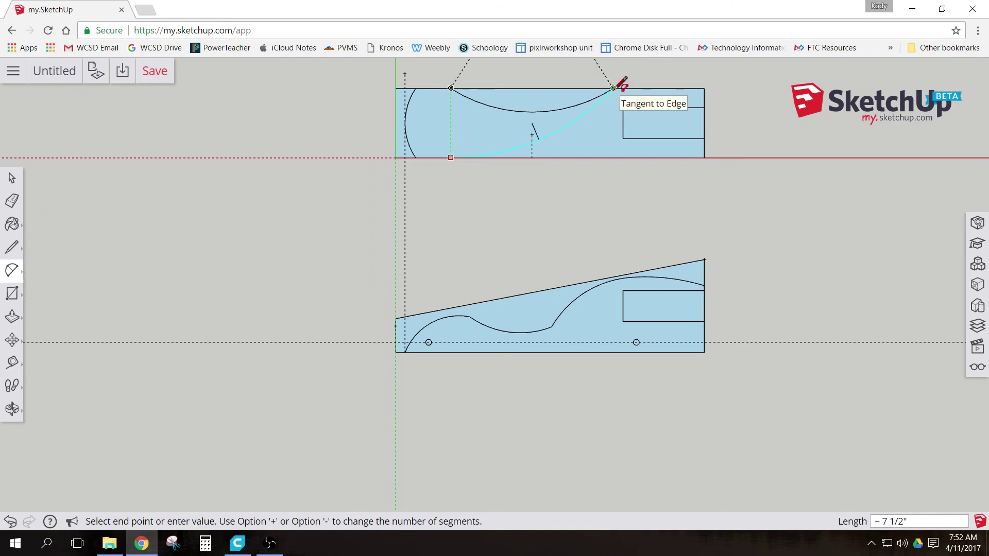
{"action": "left_click", "coordinate": [613, 157]}
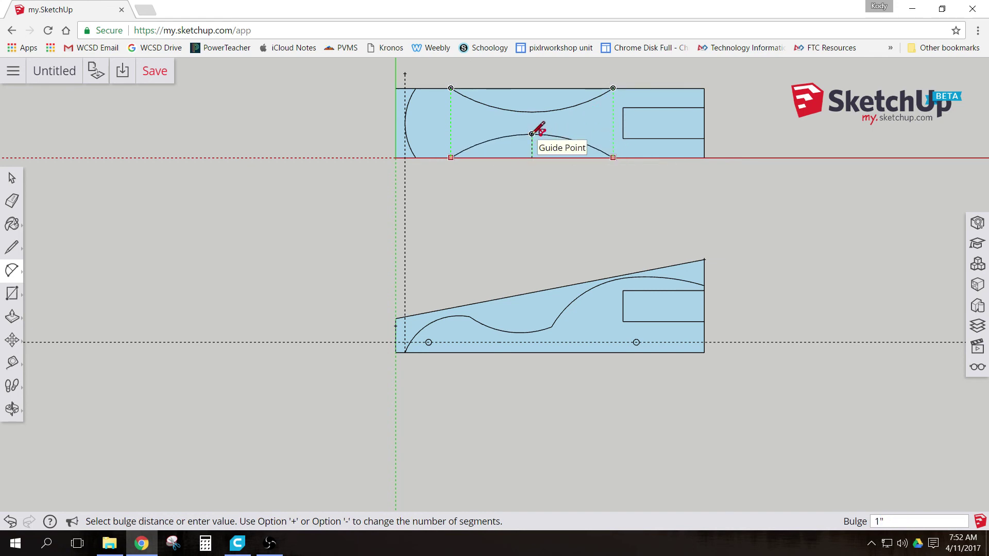
{"action": "left_click", "coordinate": [535, 132]}
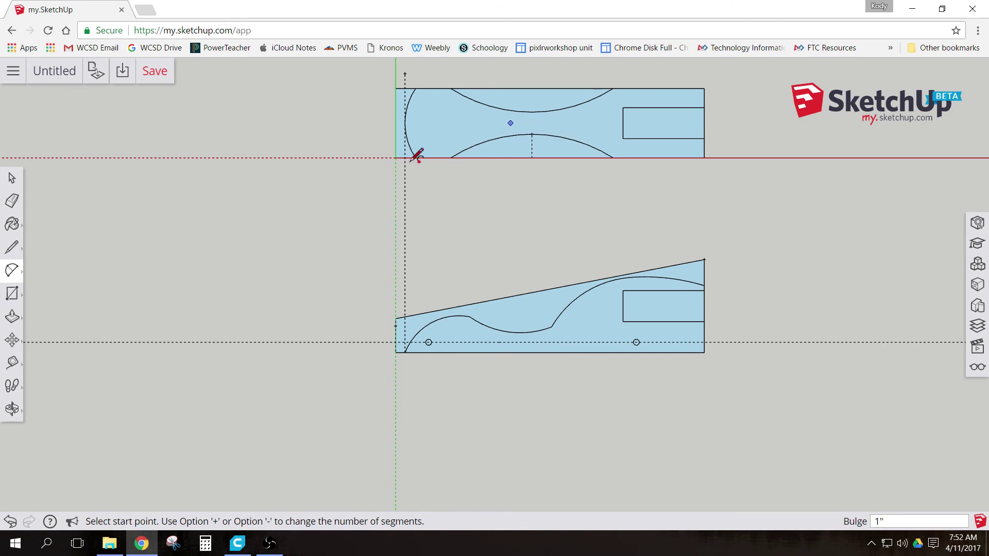
{"action": "left_click", "coordinate": [12, 178]}
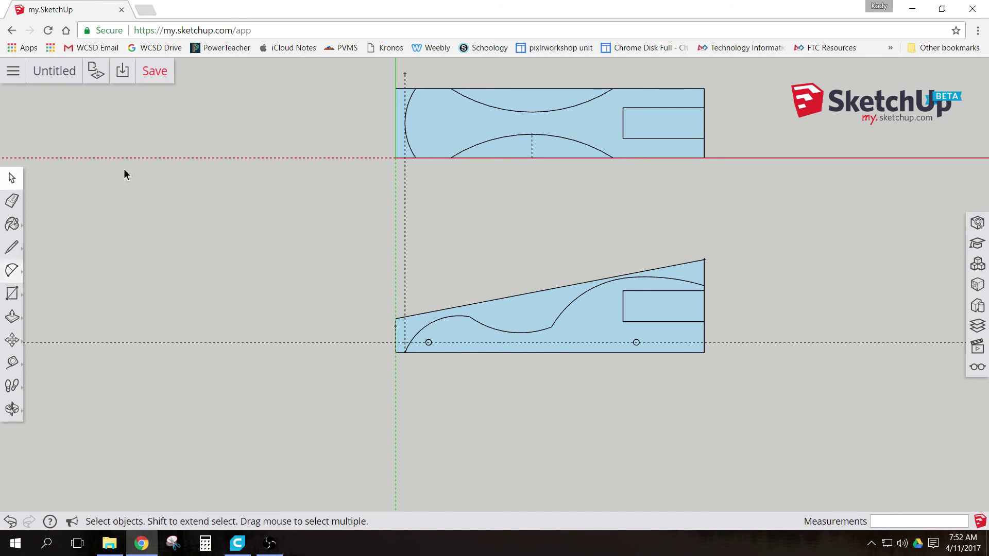
Select and delete the short 1" dashed guide line beneath the lower arc
{"action": "left_click", "coordinate": [532, 146]}
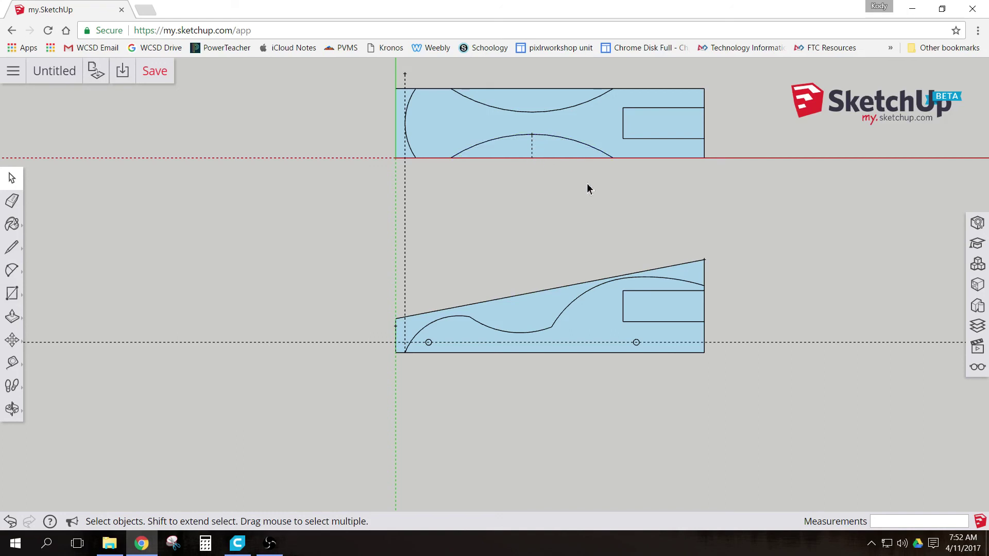
{"action": "left_click", "coordinate": [533, 150]}
{"action": "key", "text": "Delete"}
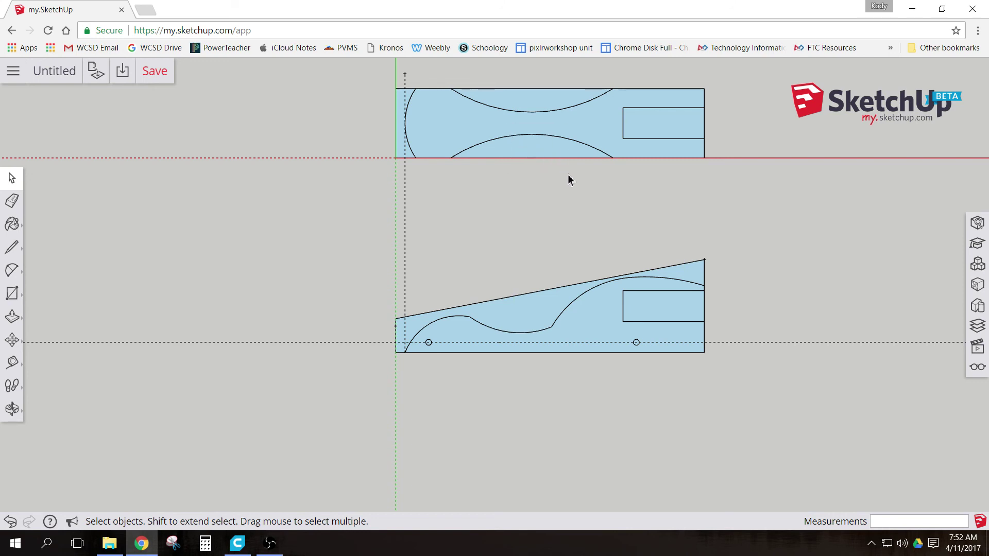